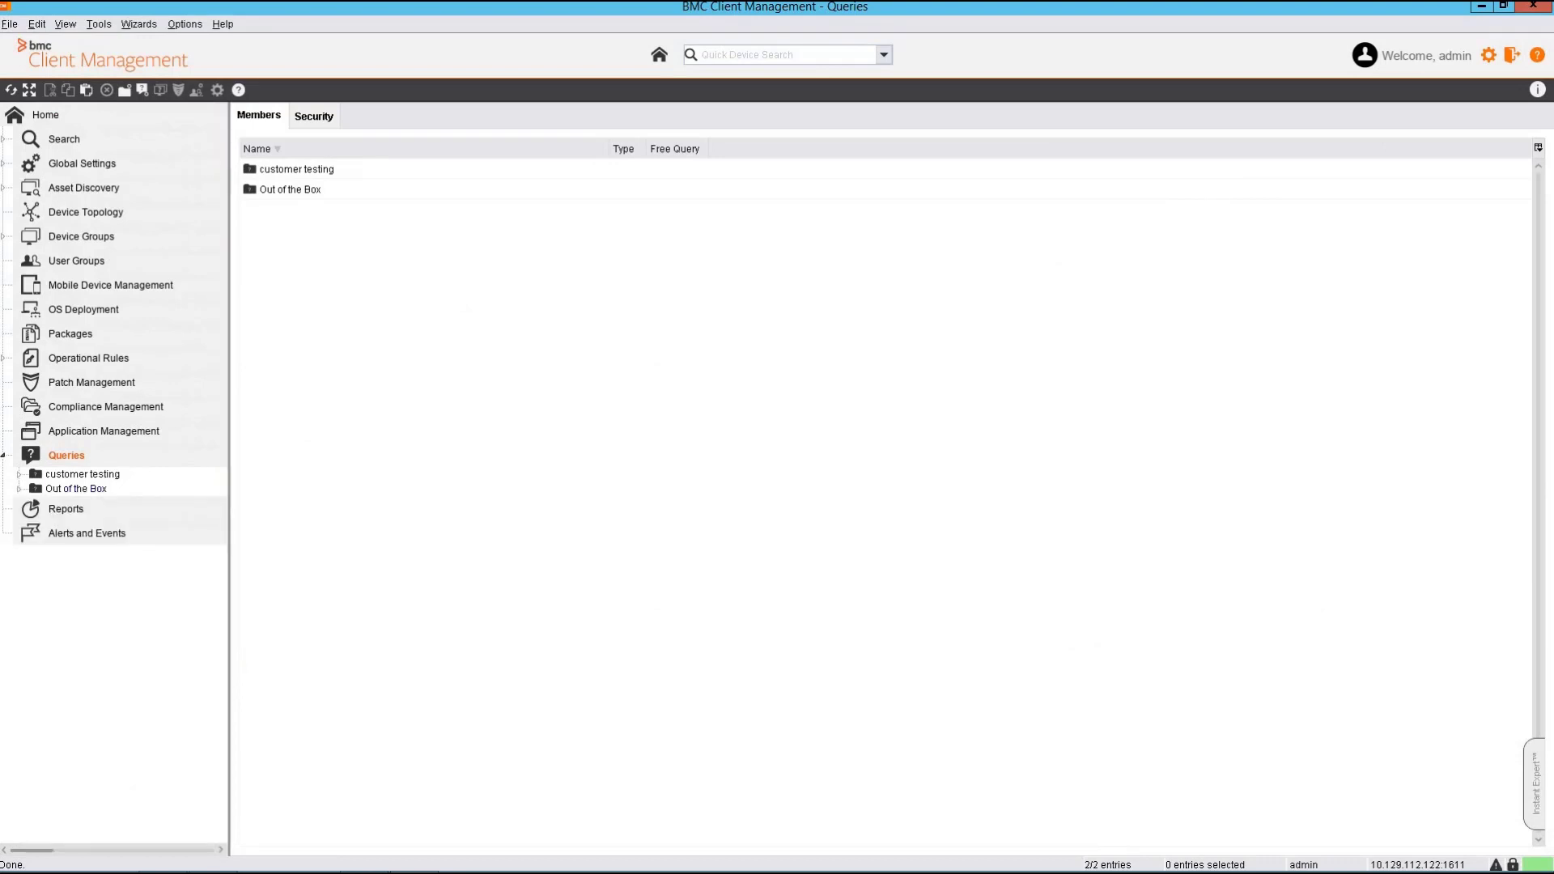
Open the "Lost devices - 30 days" query under Out of the Box > BMC Client Management Architecture
double_click(289, 189)
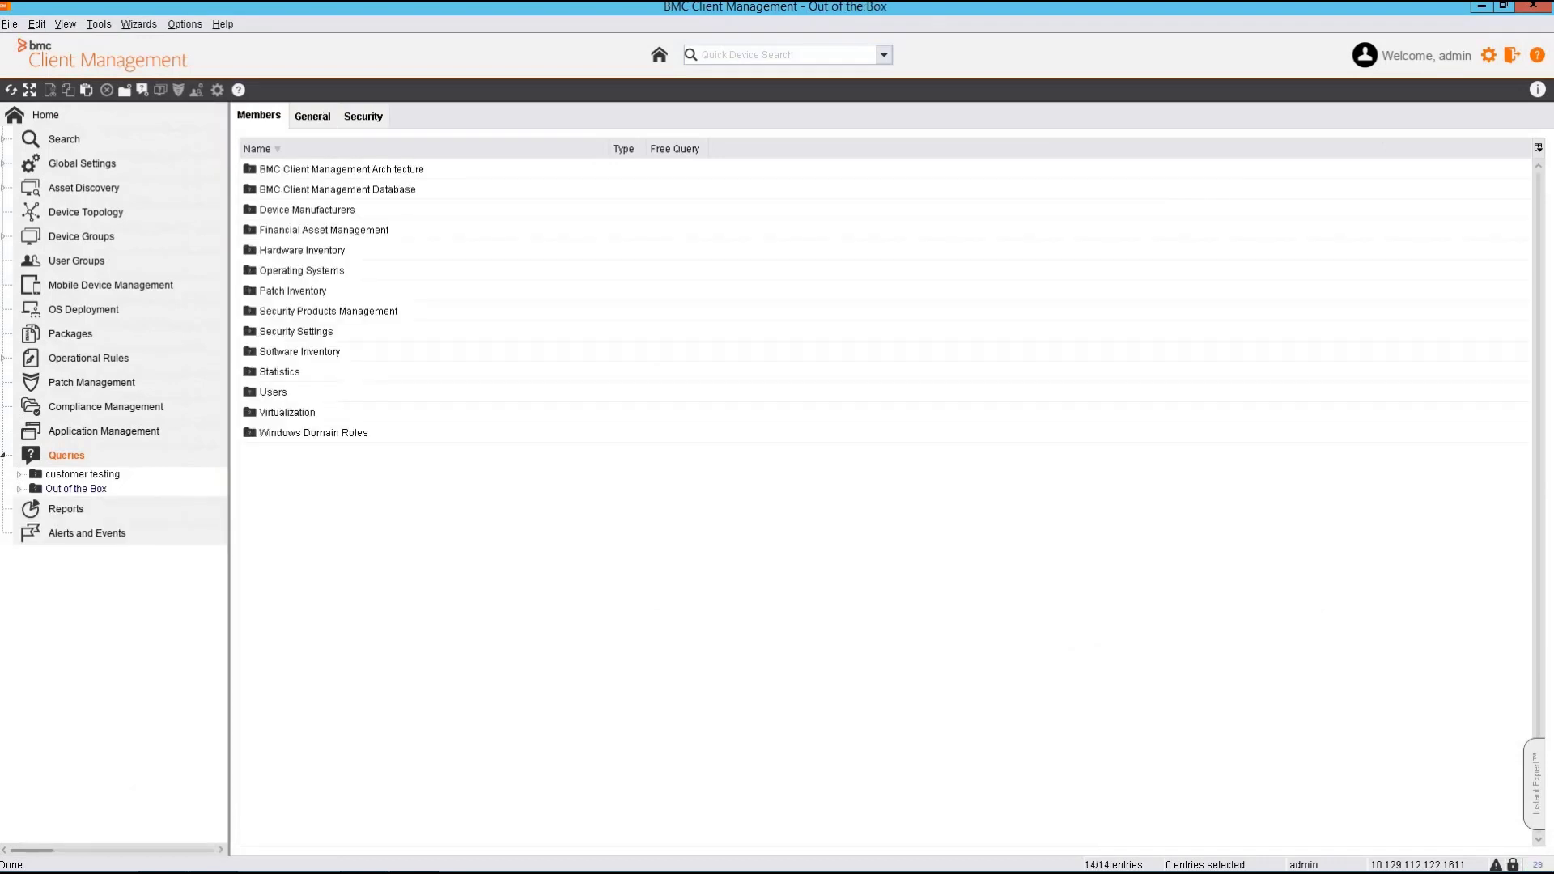
double_click(76, 488)
double_click(104, 517)
left_click(35, 503)
left_click(308, 230)
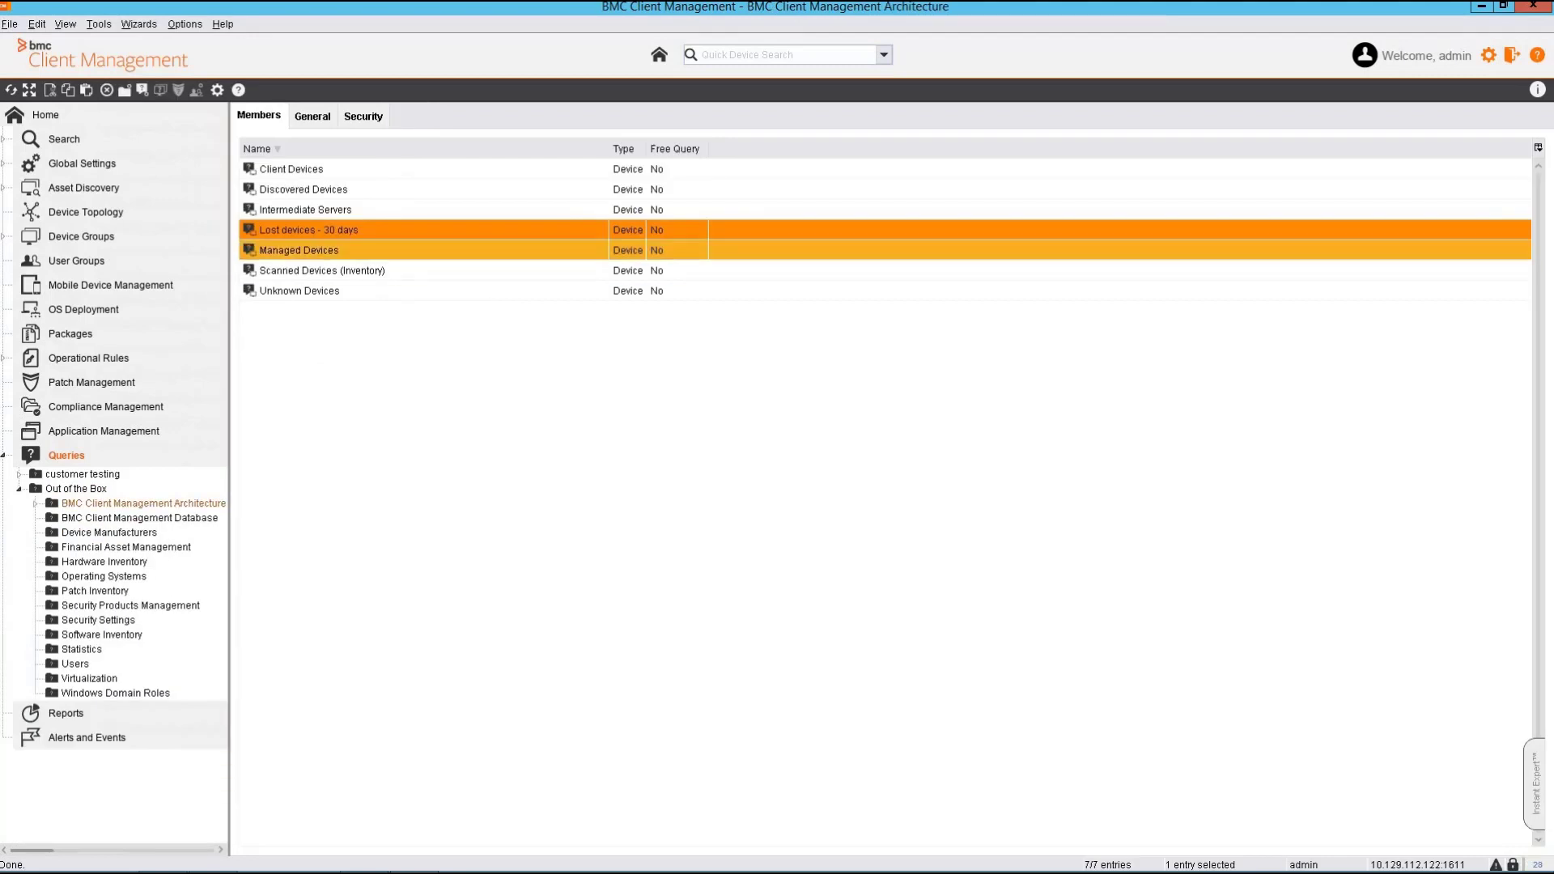
double_click(307, 229)
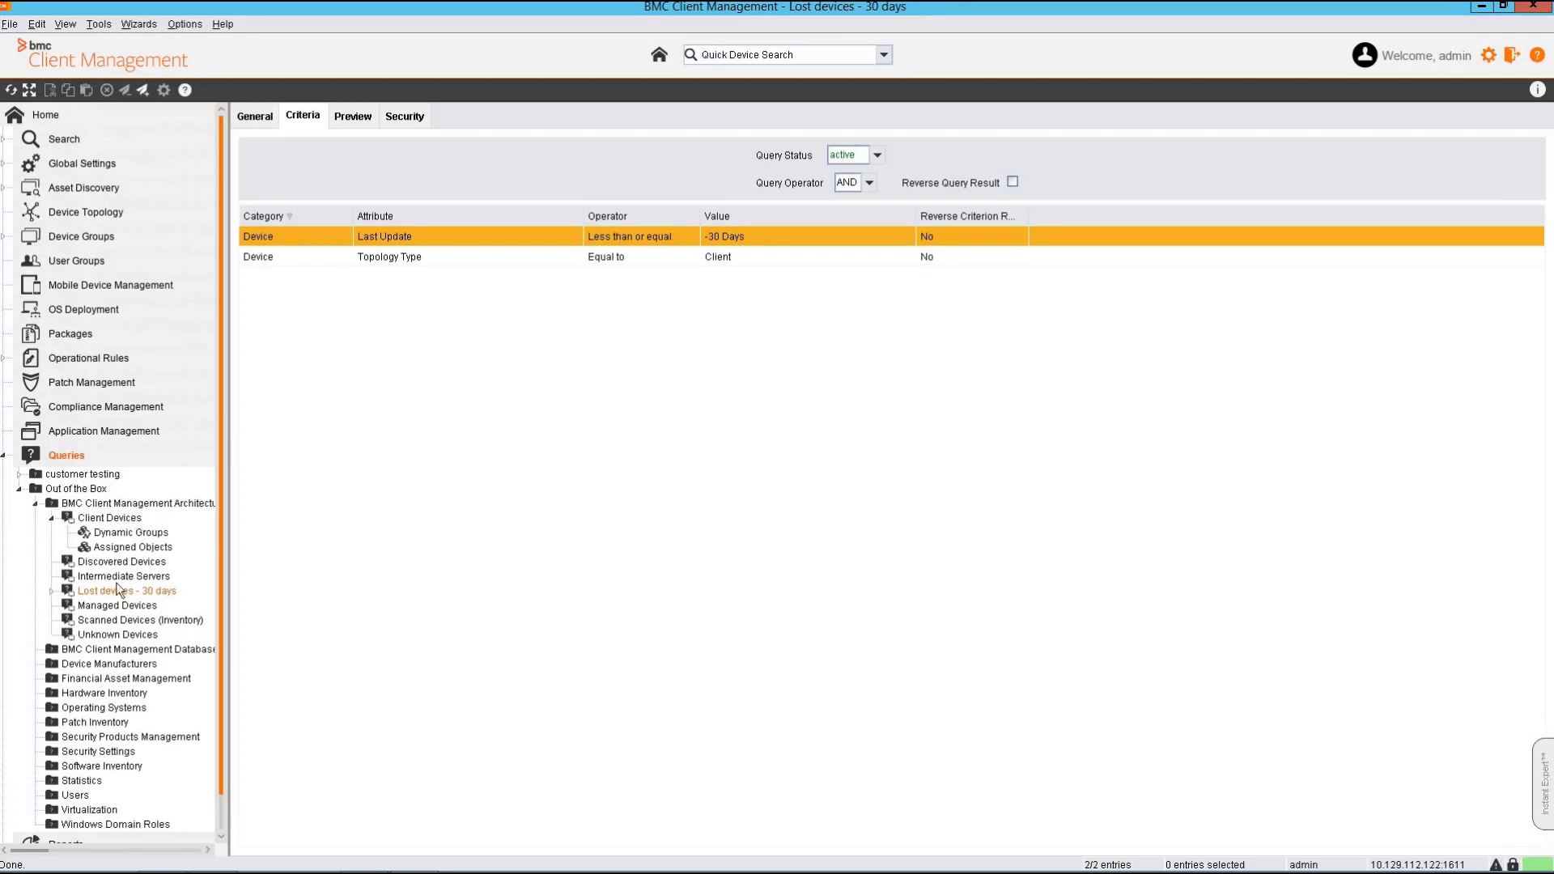
Copy the "Lost devices - 30 days" query and paste it into the top-level Queries node
right_click(136, 596)
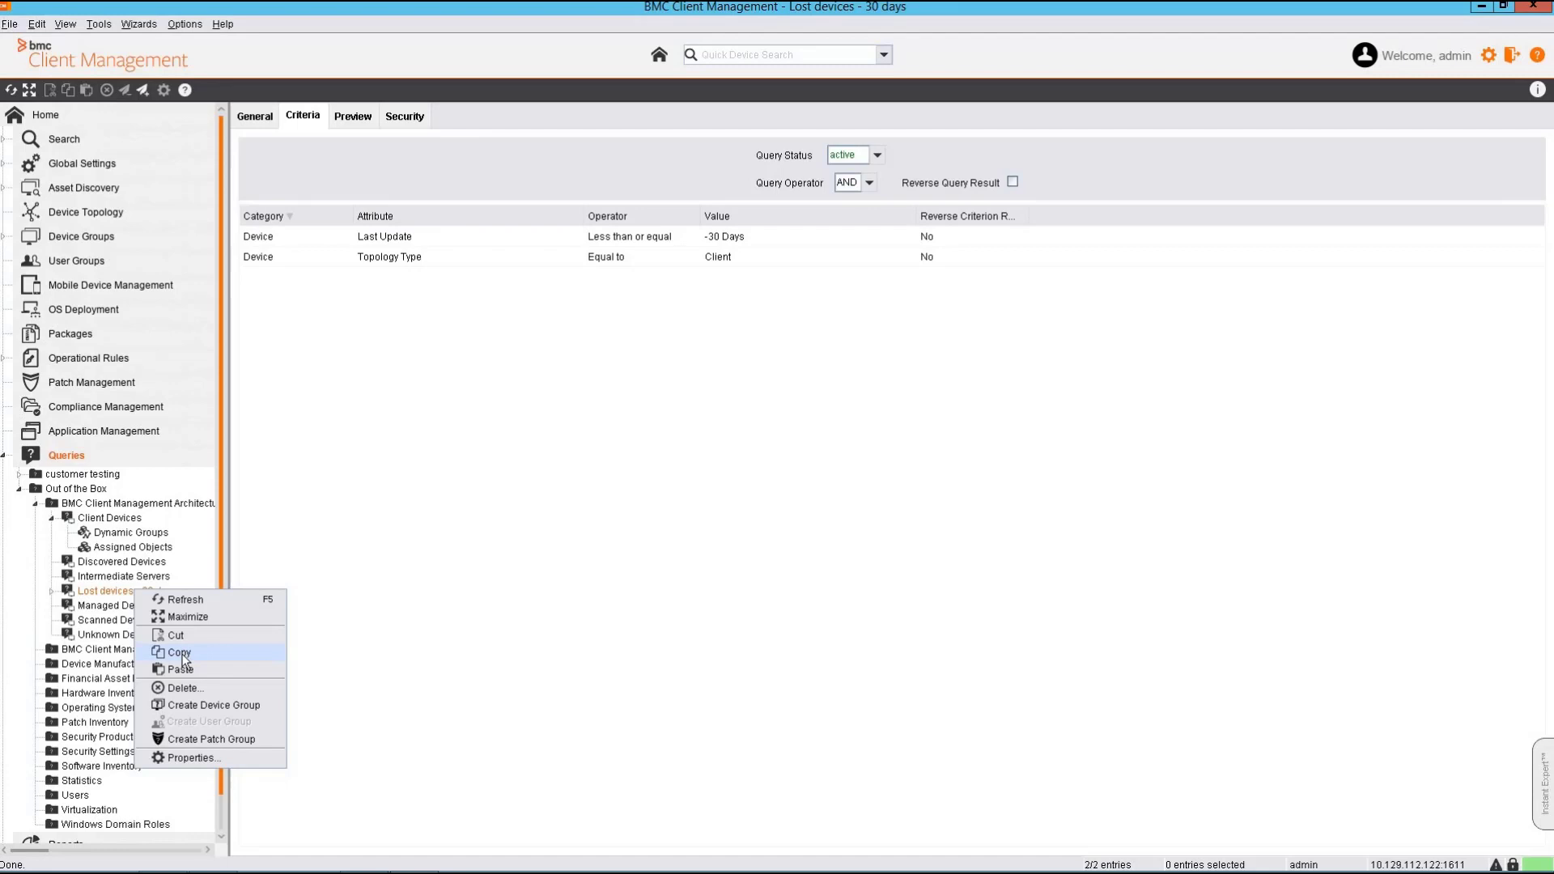
left_click(179, 652)
left_click(60, 452)
right_click(461, 462)
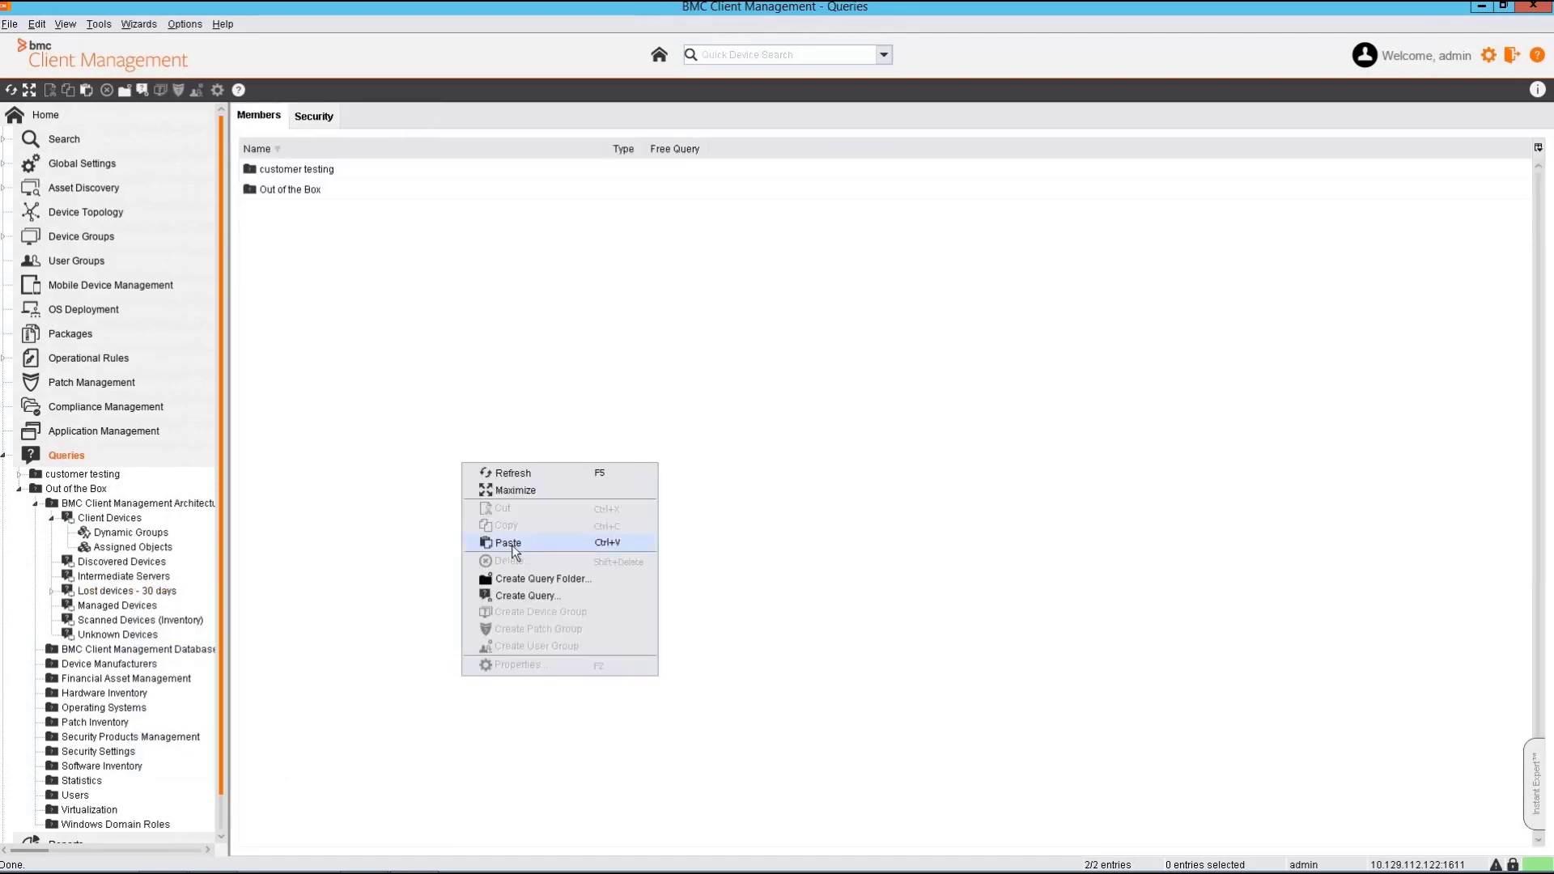
left_click(508, 543)
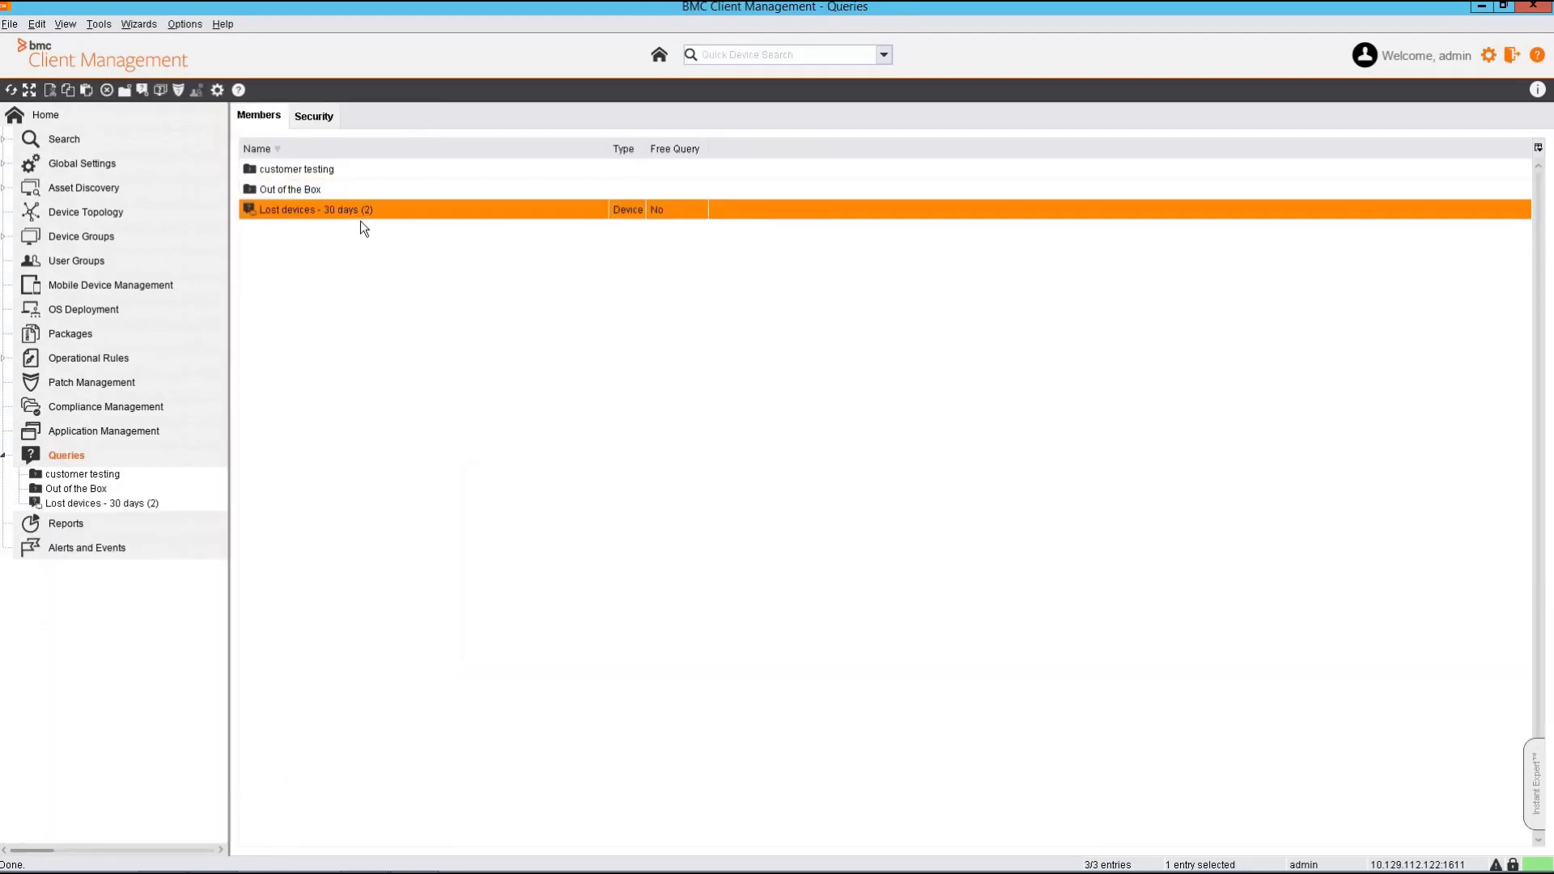
Rename the pasted query copy as "devices not reported for 30 days"
right_click(353, 208)
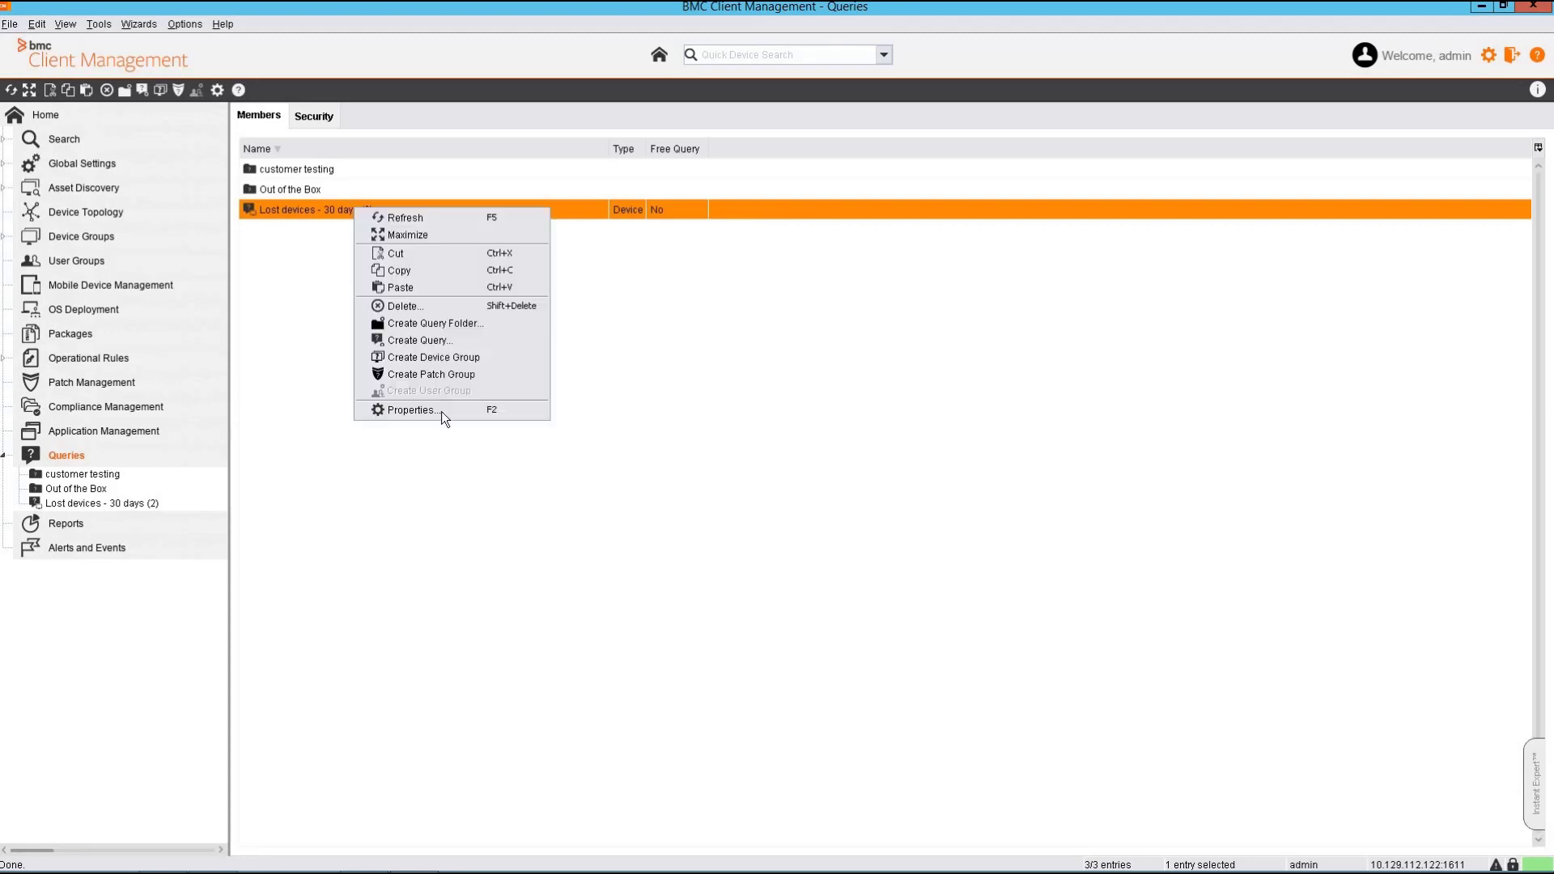
left_click(441, 411)
type("devices not reported for 30 days")
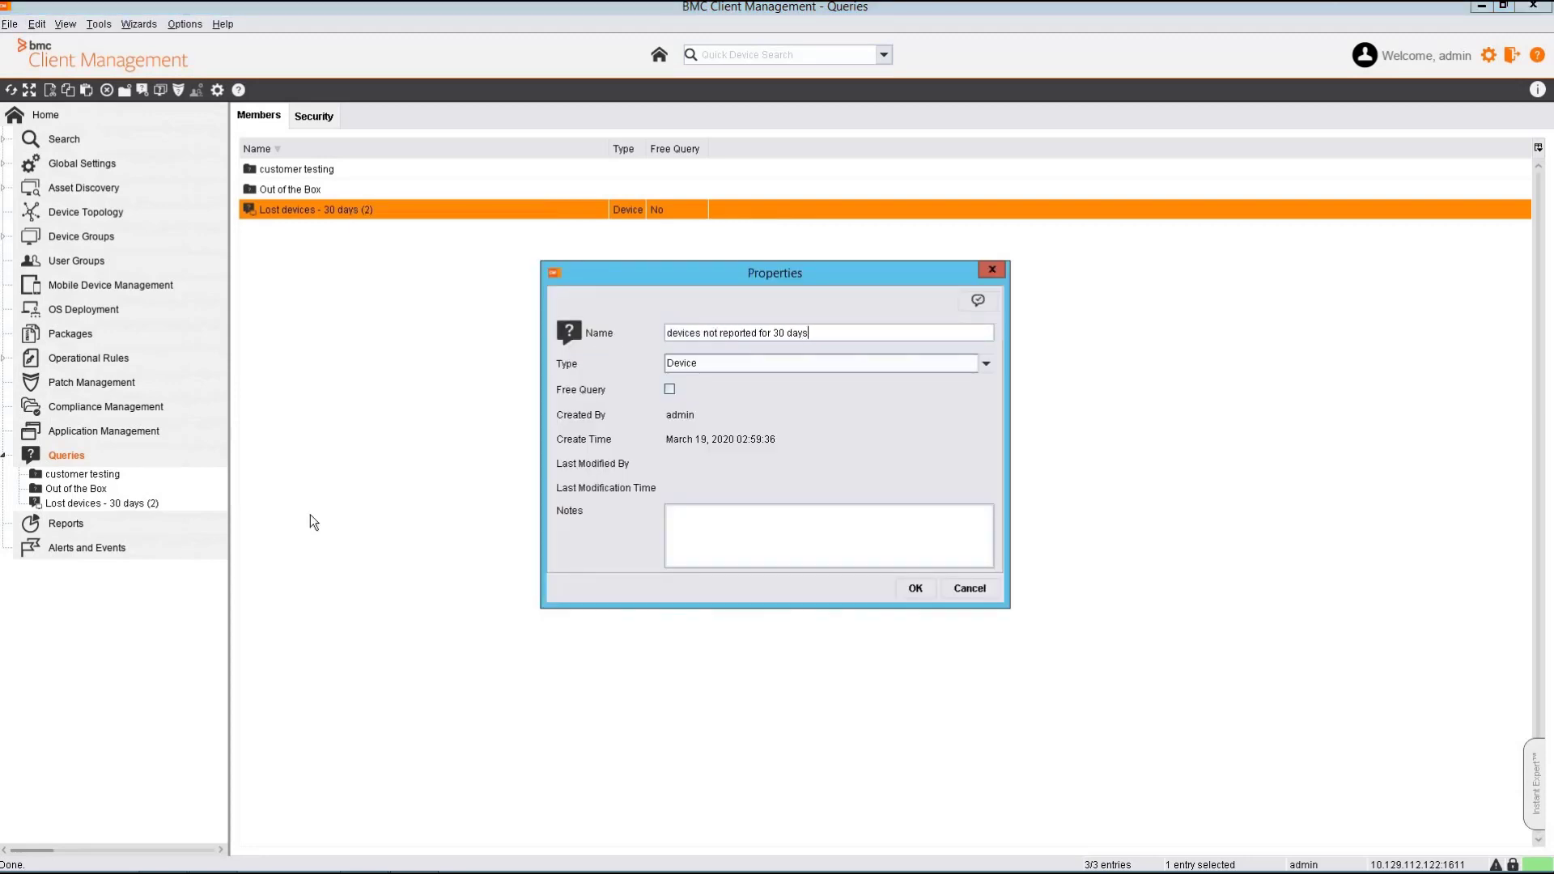
key("Return")
Review the criteria of the "devices not reported for 30 days" query, including the Last Update criterion's operator and timeframe
double_click(349, 215)
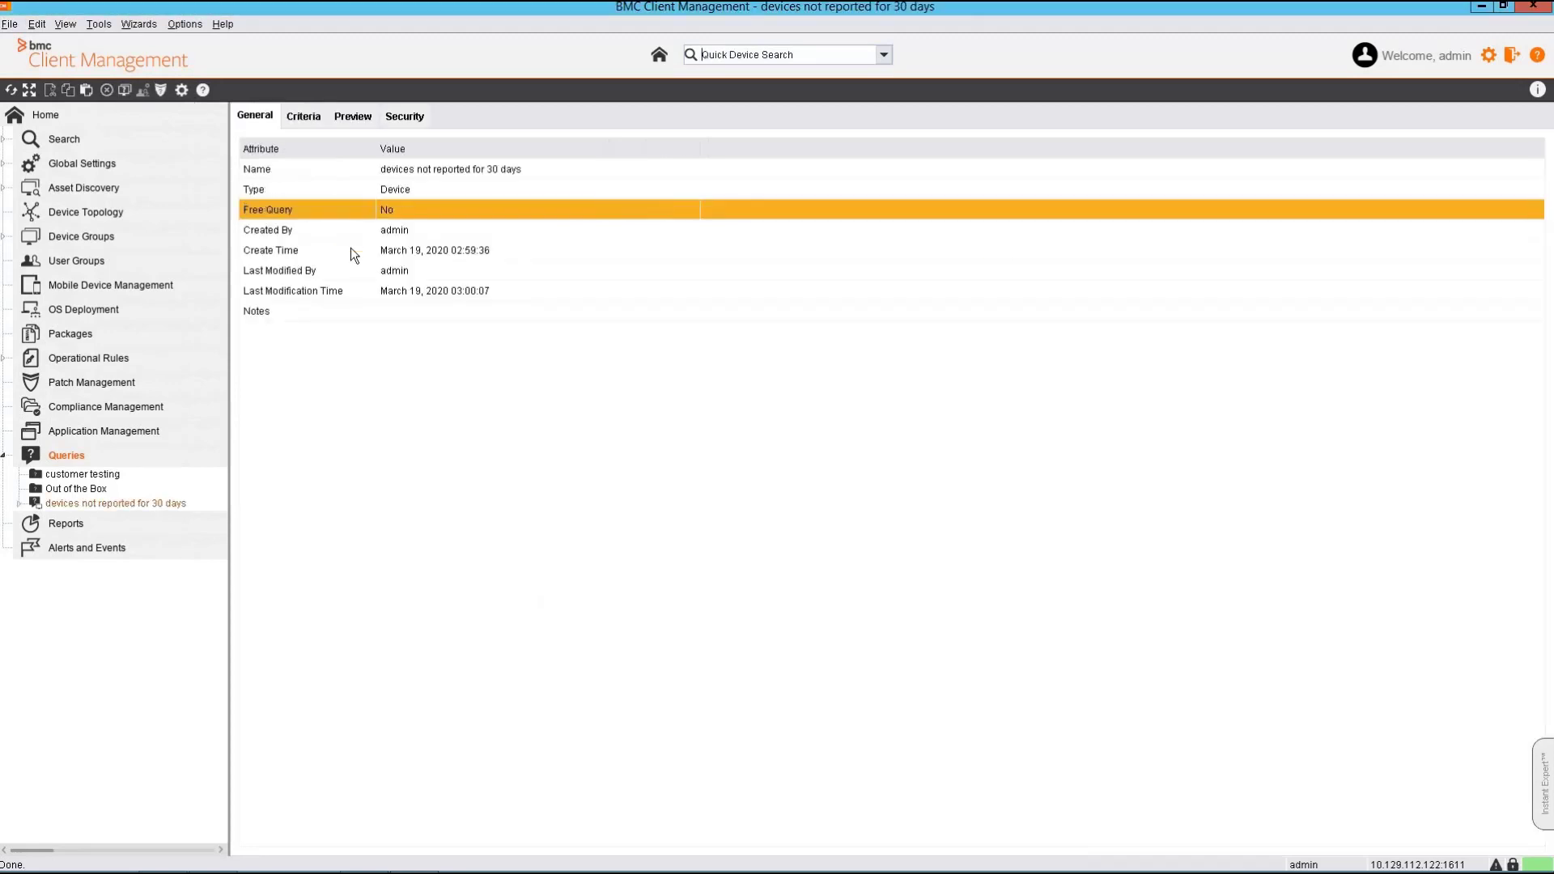
left_click(318, 118)
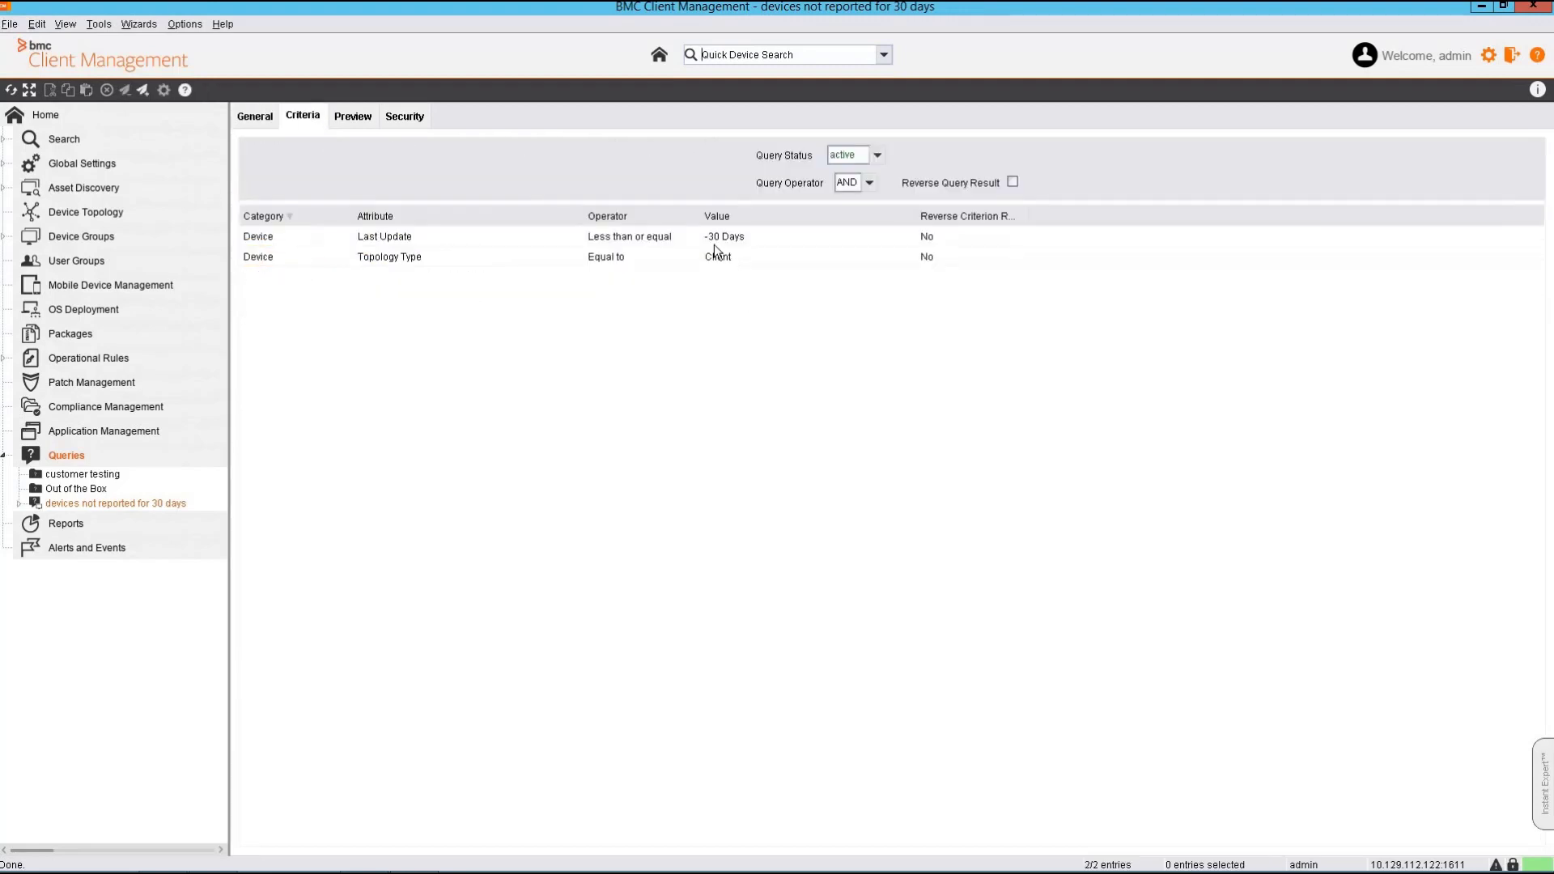
left_click(715, 237)
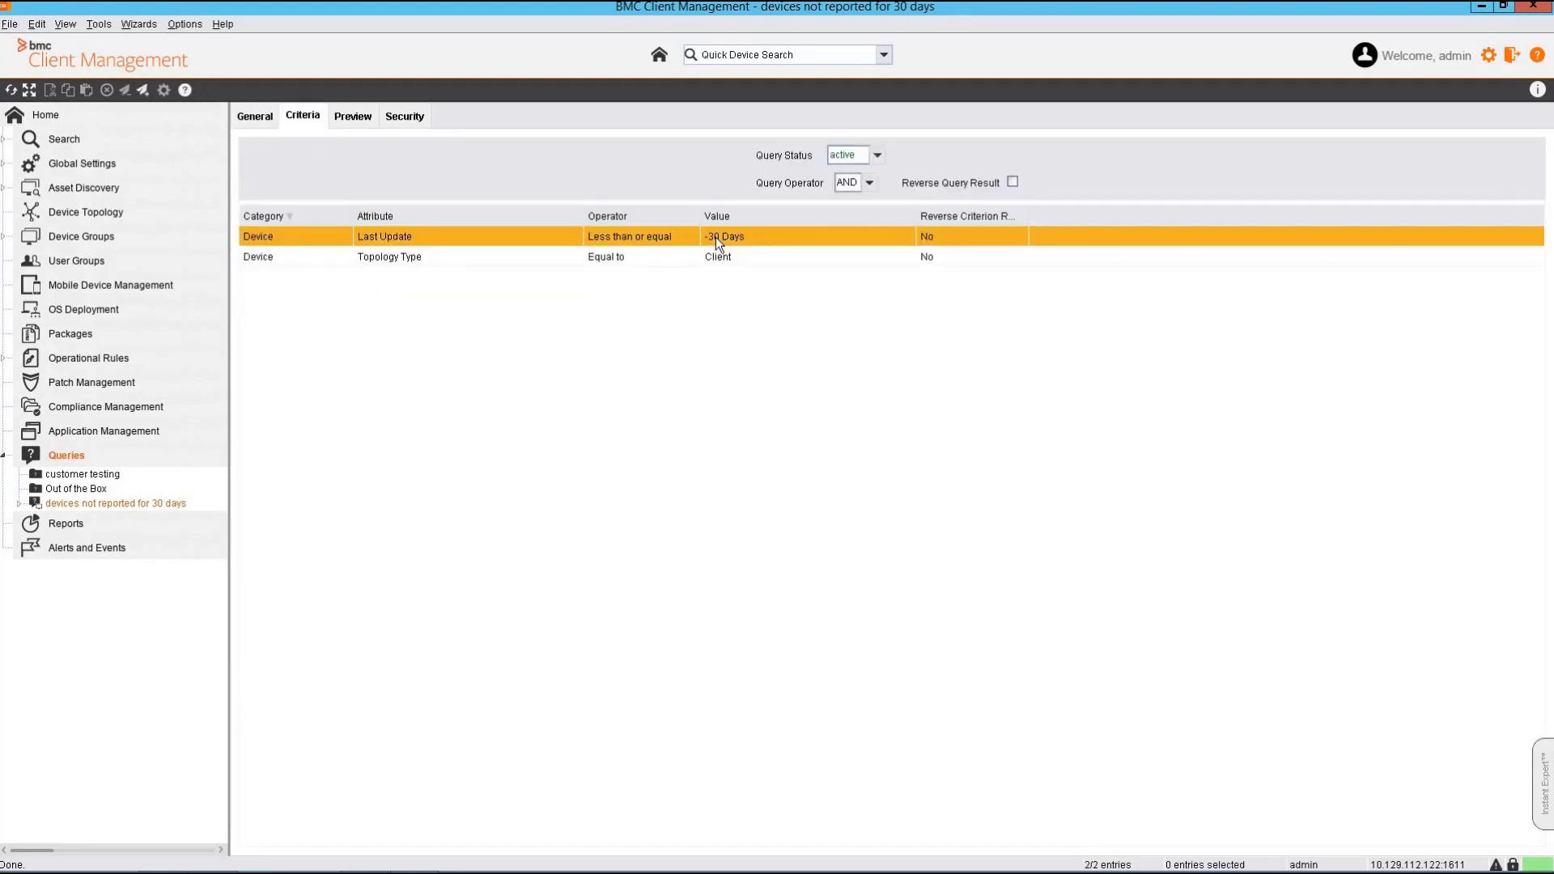
double_click(715, 236)
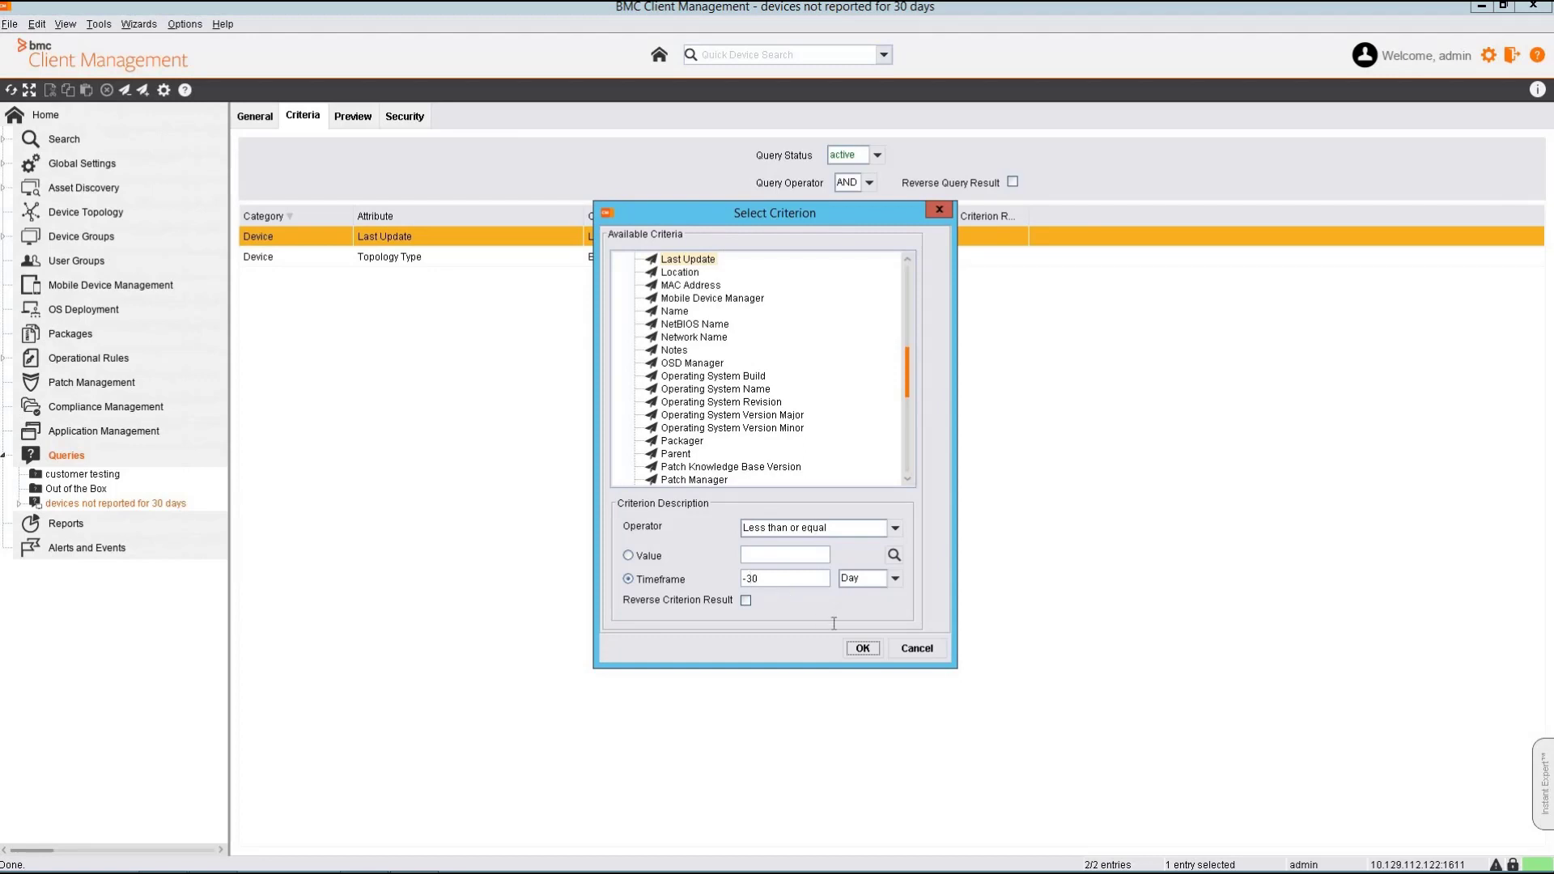
left_click(916, 648)
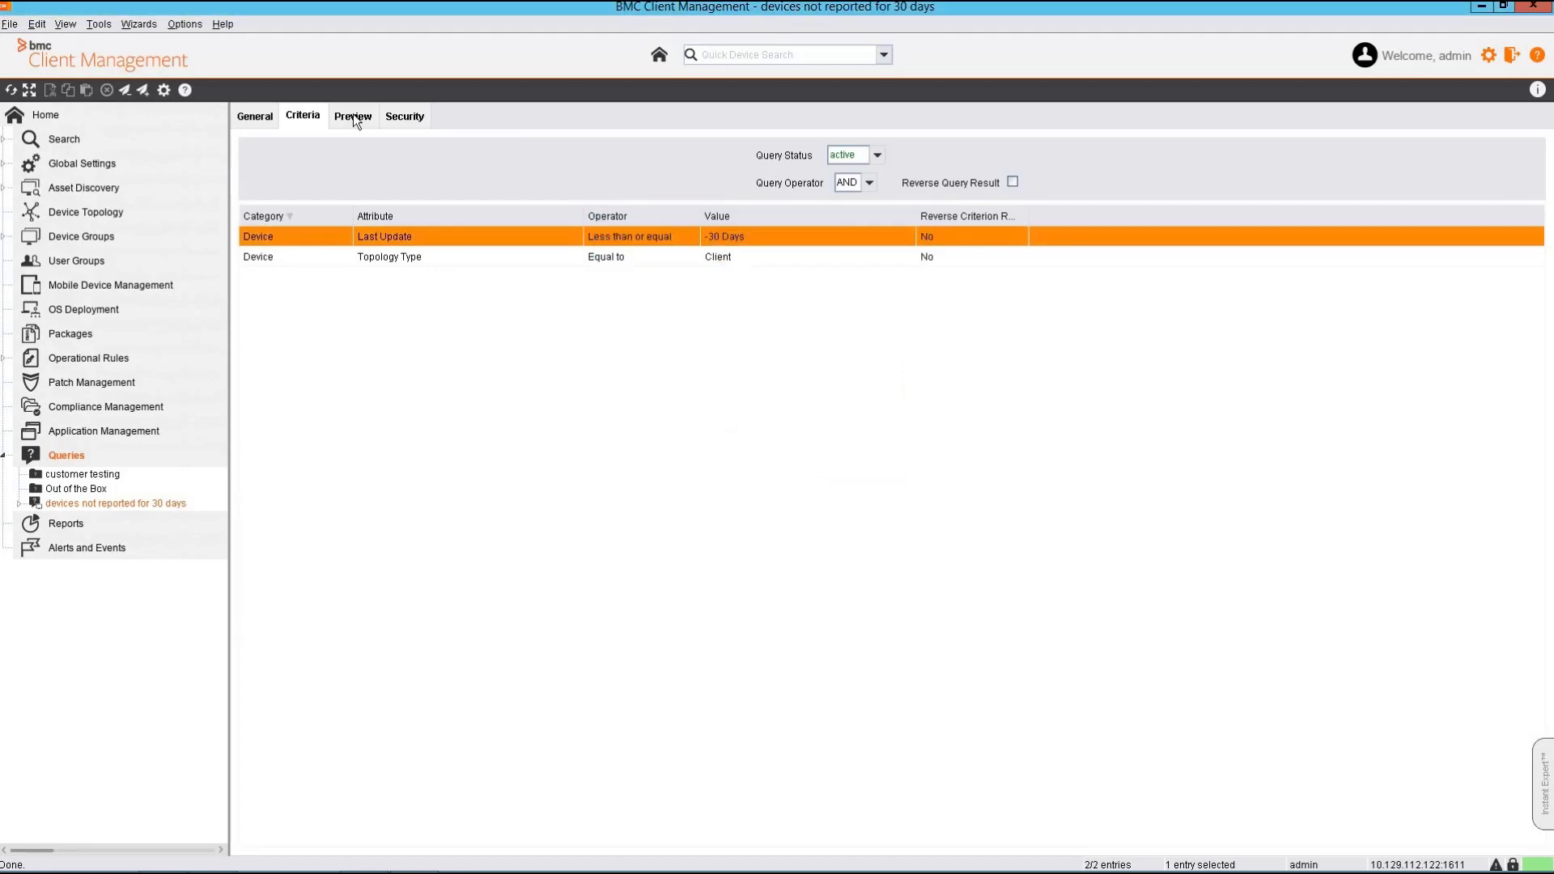
Preview which devices match the "devices not reported for 30 days" query
left_click(353, 117)
left_click(329, 216)
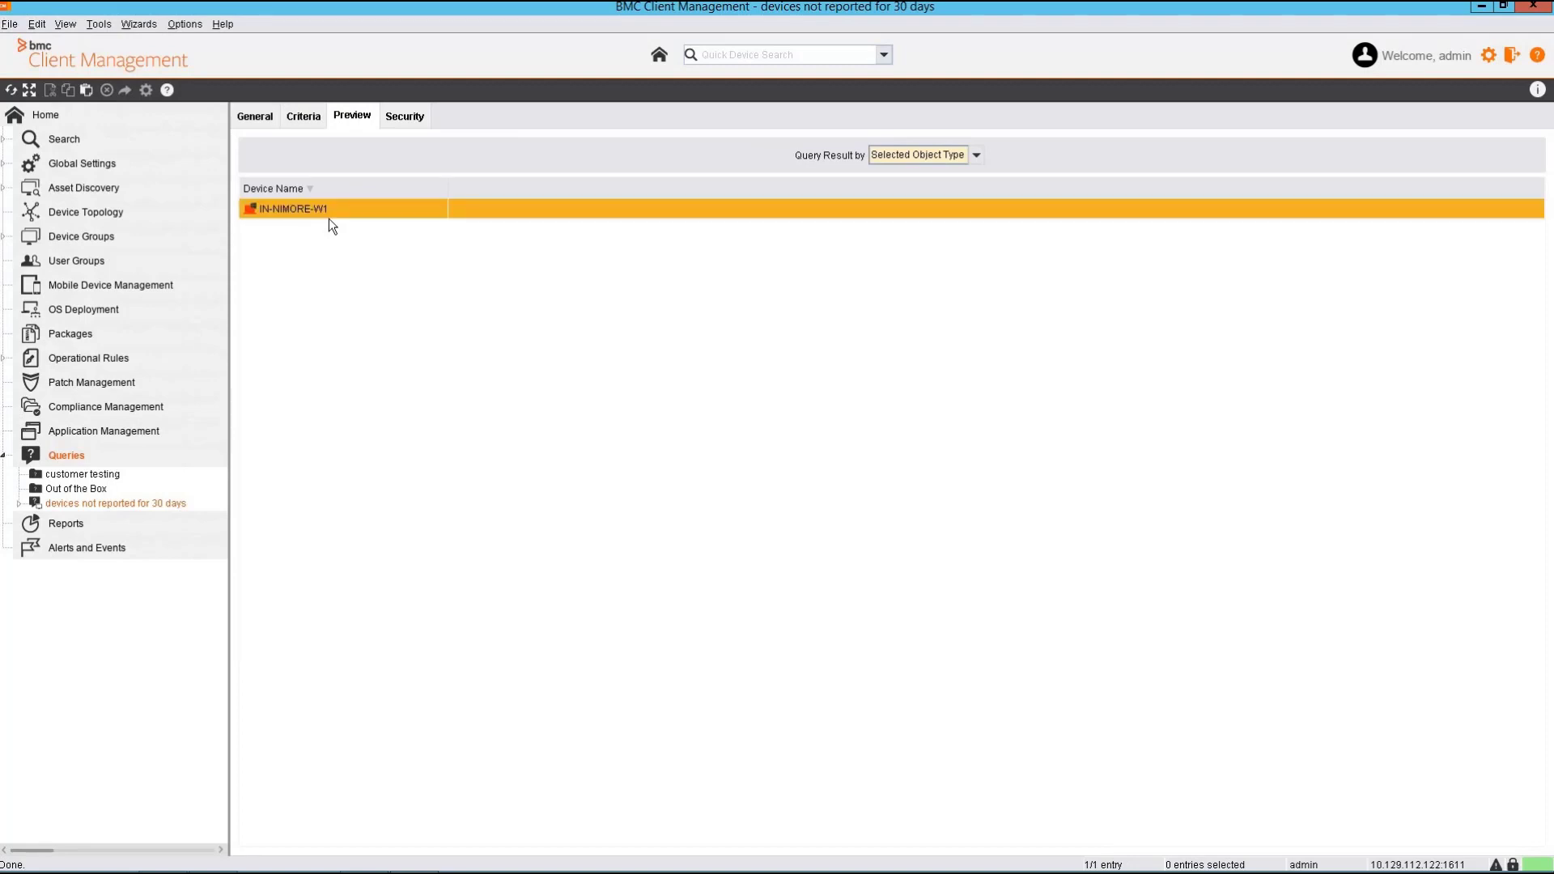
left_click(143, 486)
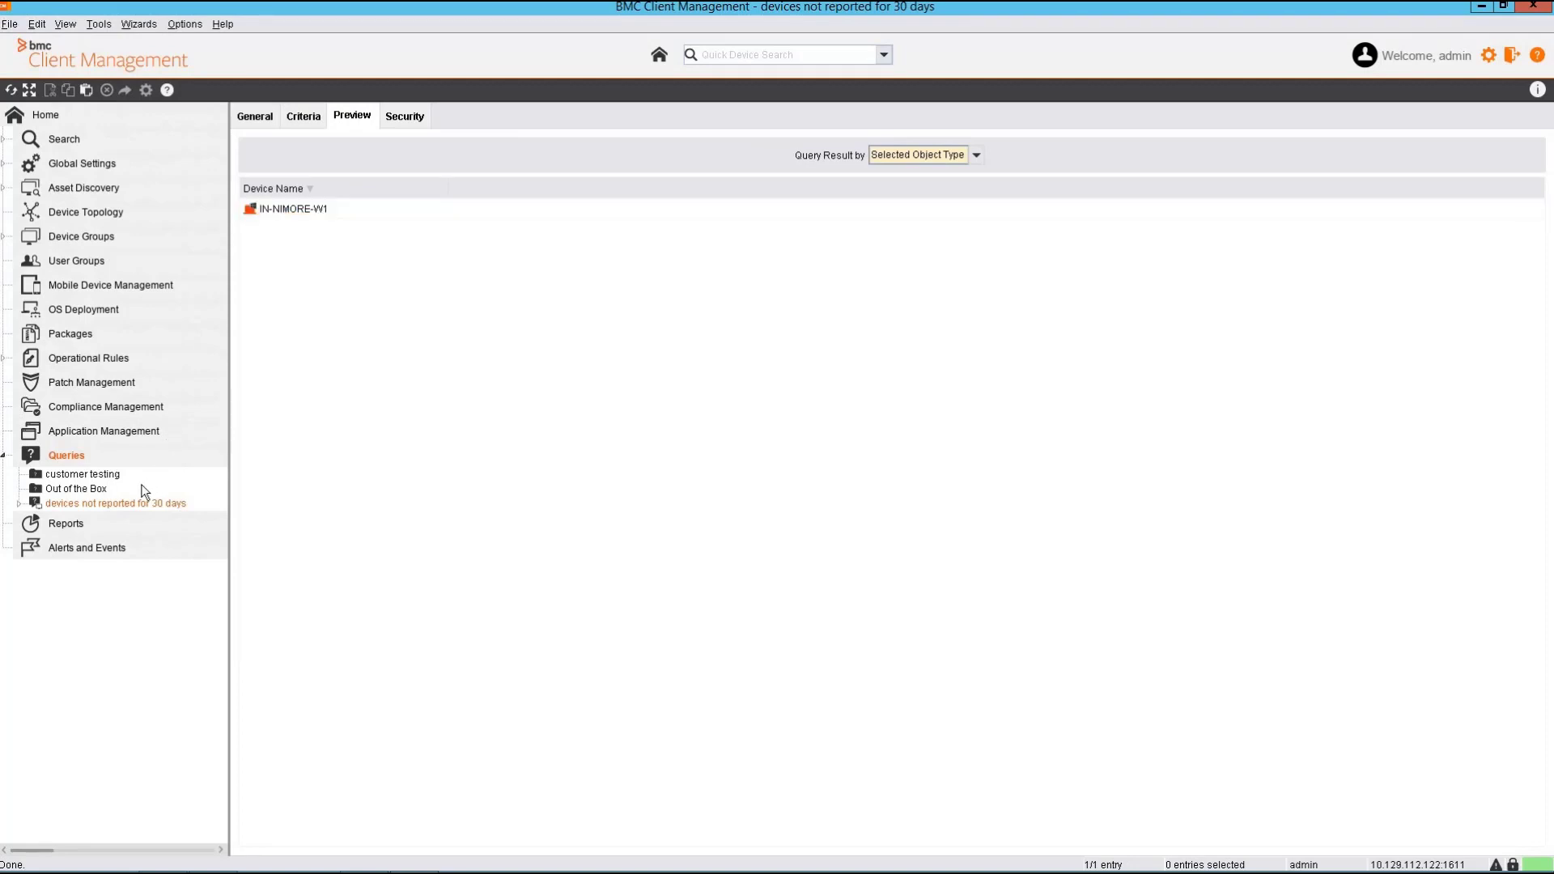
left_click(314, 207)
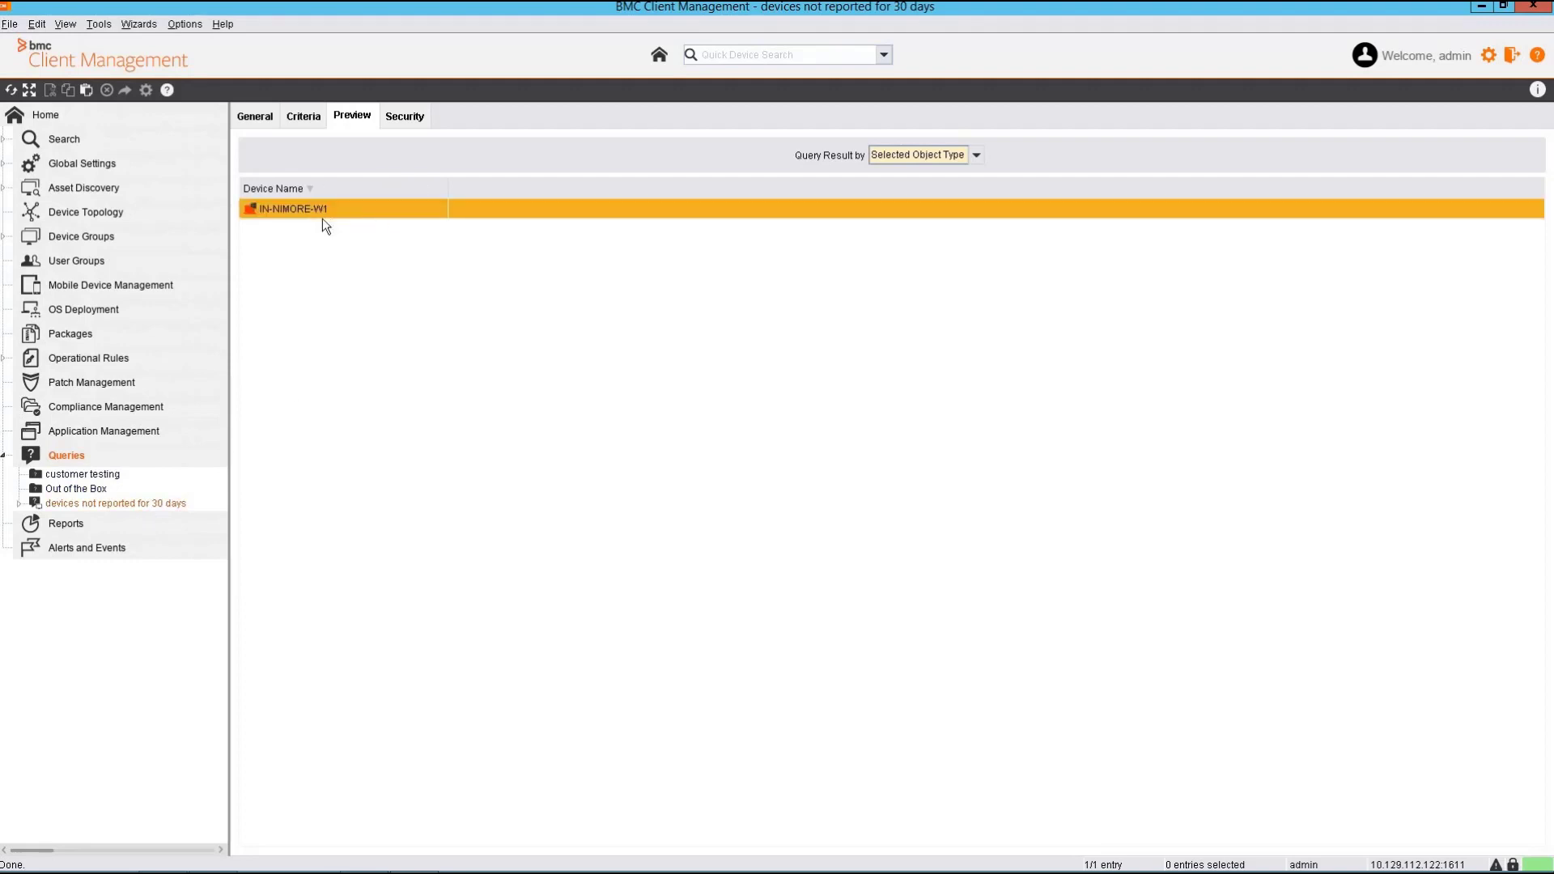
double_click(322, 211)
Create a device group from the query with the name "devices not reported for 30 days", for all device types
right_click(144, 505)
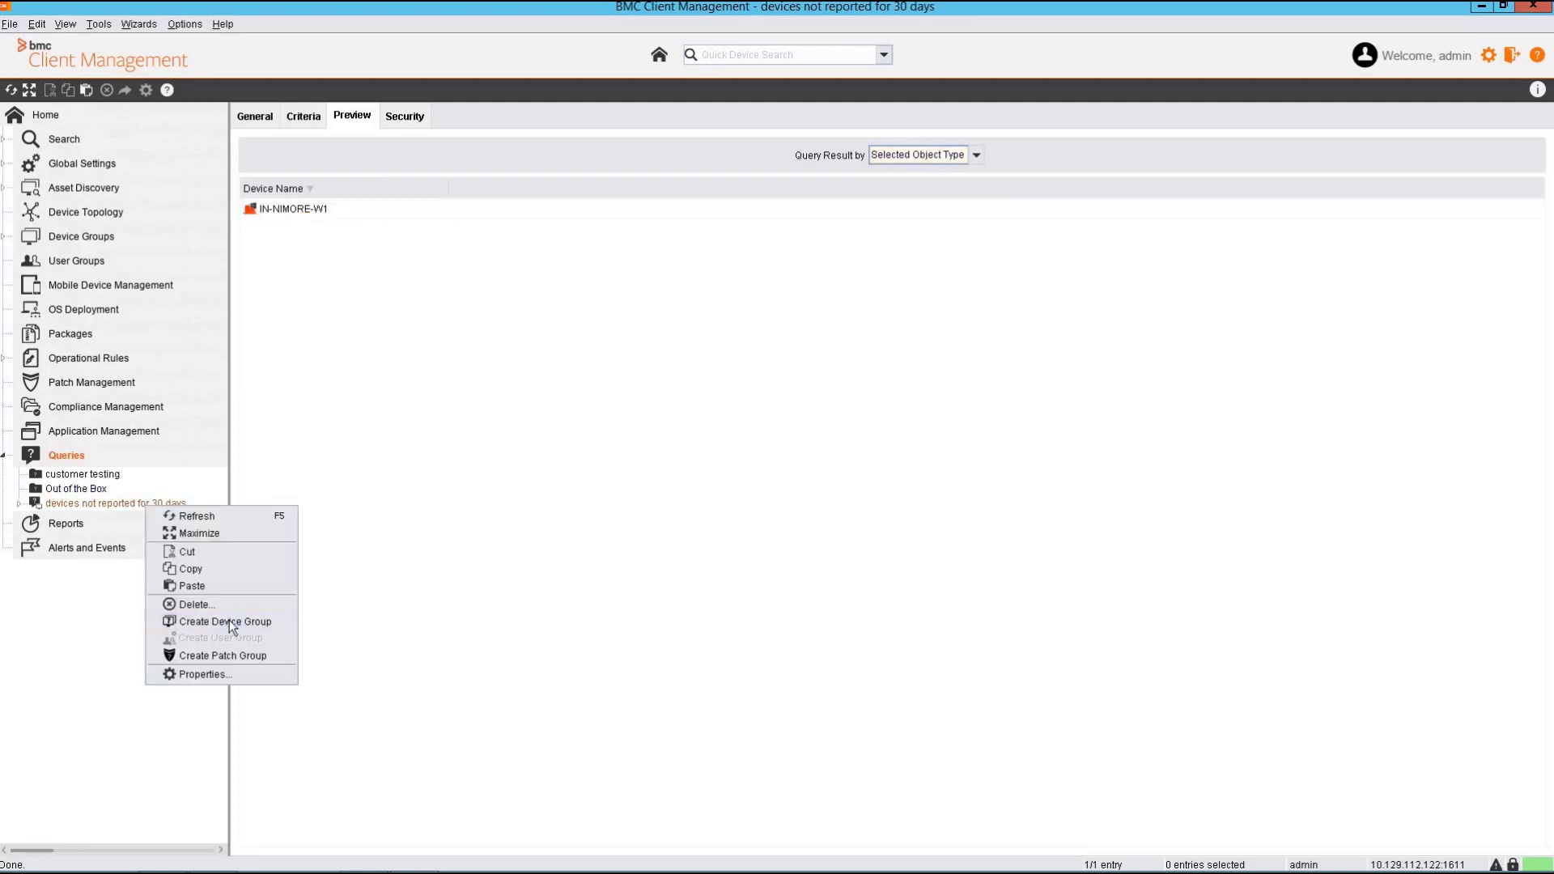
left_click(229, 620)
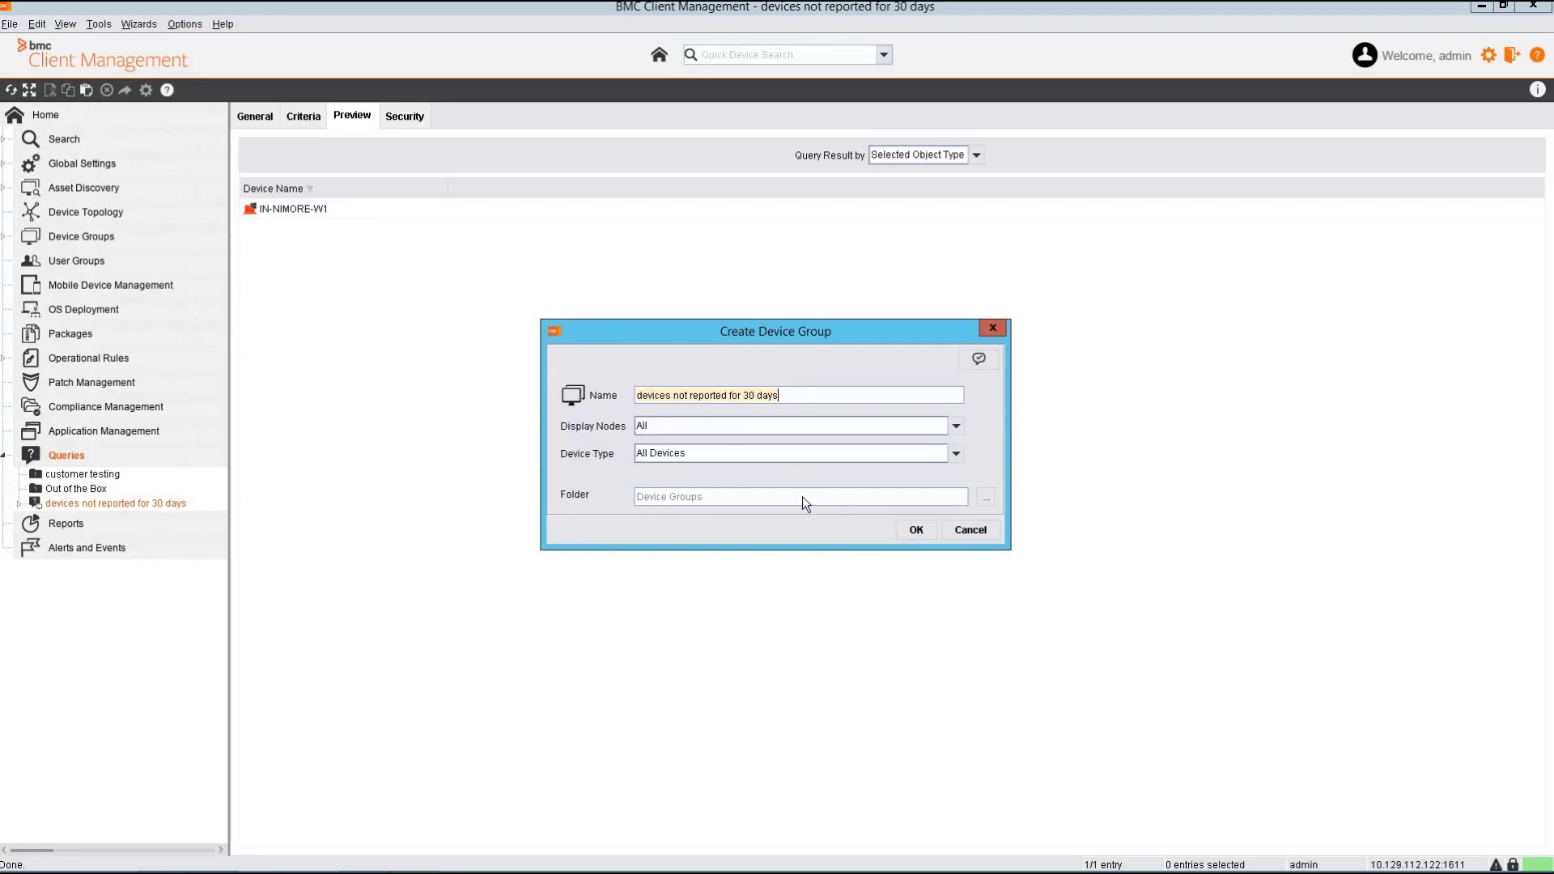
left_click(914, 530)
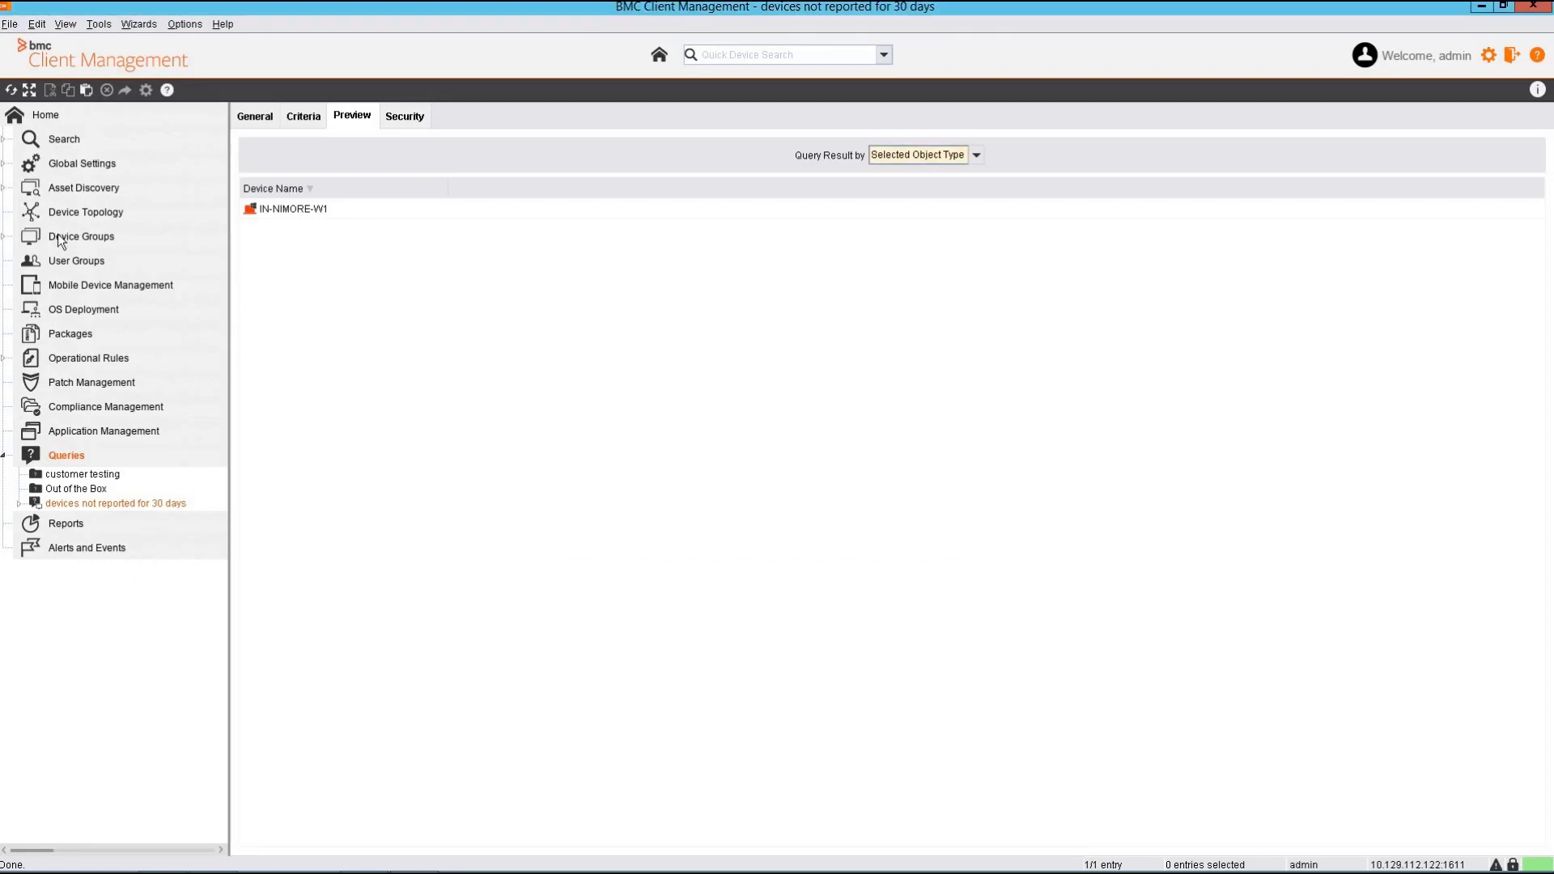
Refresh the device groups and examine the members of the "devices not reported for 30 days" group
left_click(81, 235)
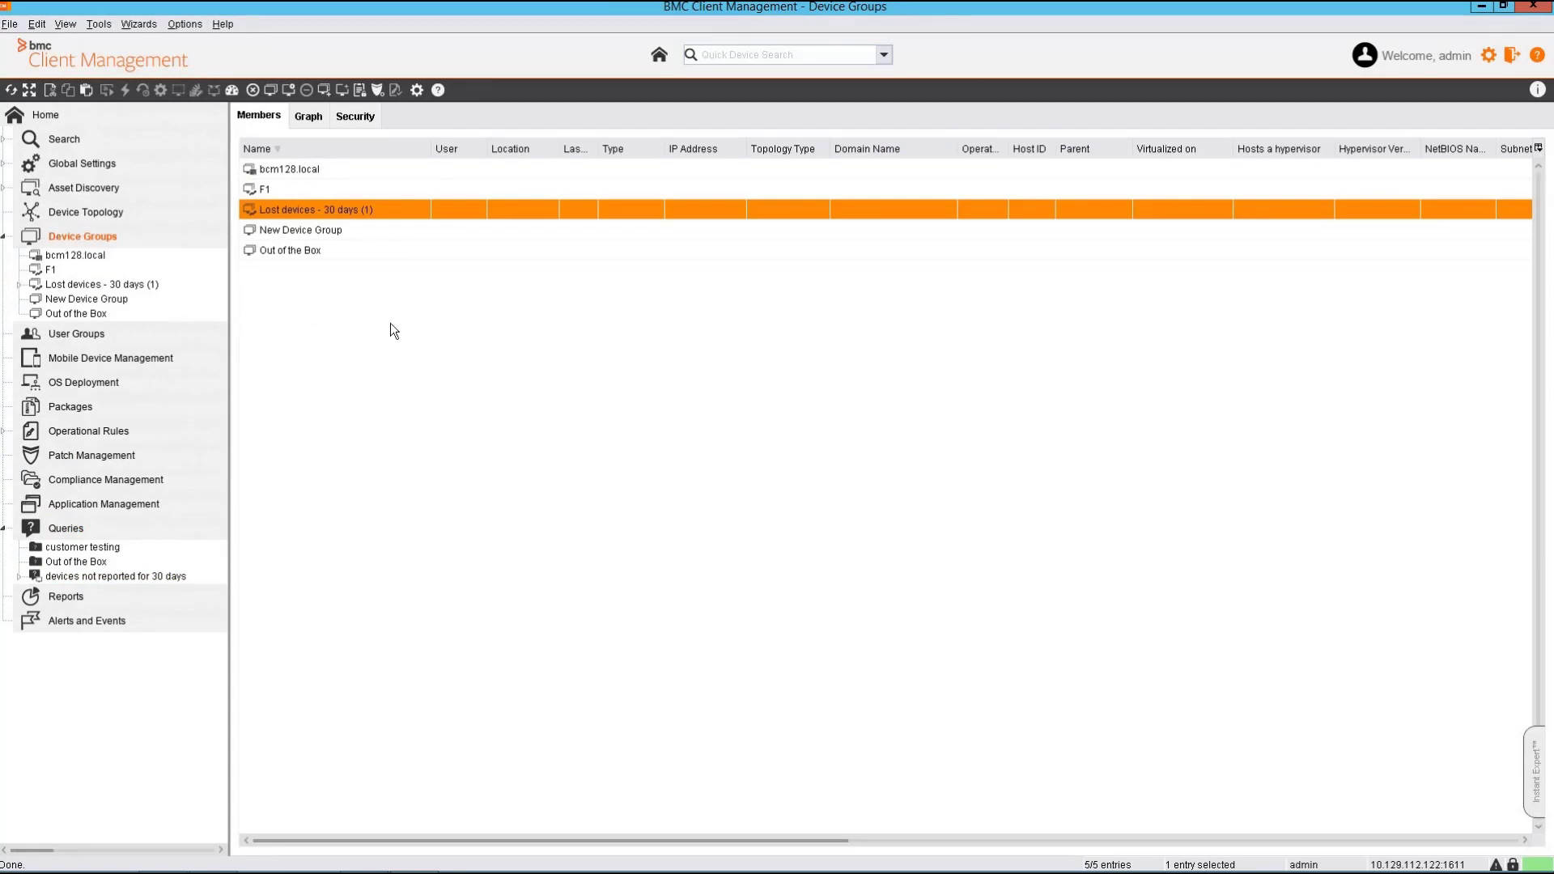
right_click(426, 334)
left_click(425, 333)
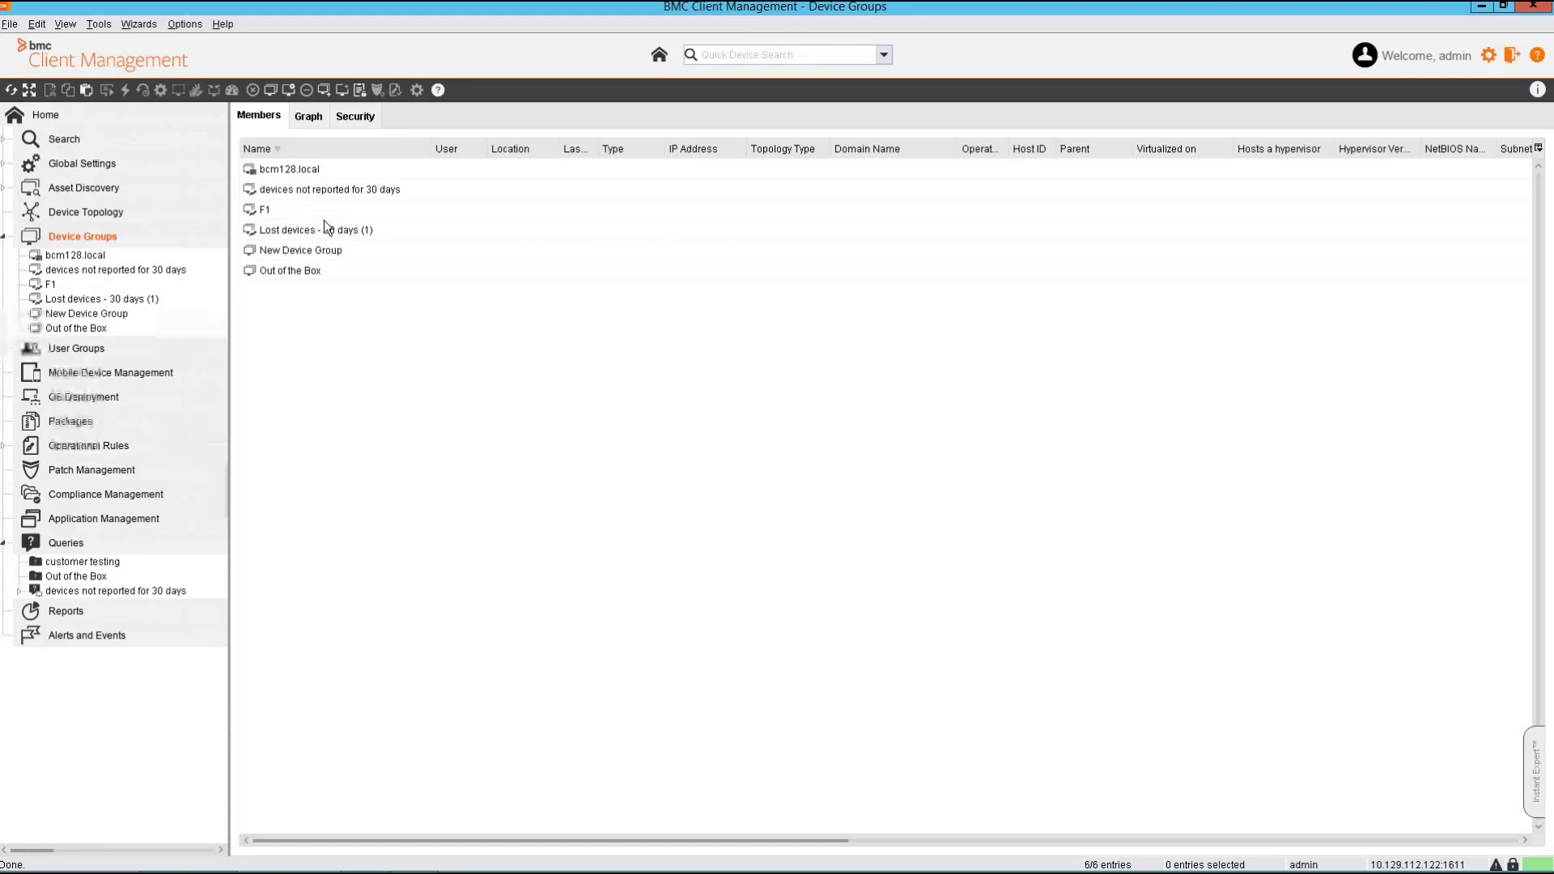
double_click(313, 191)
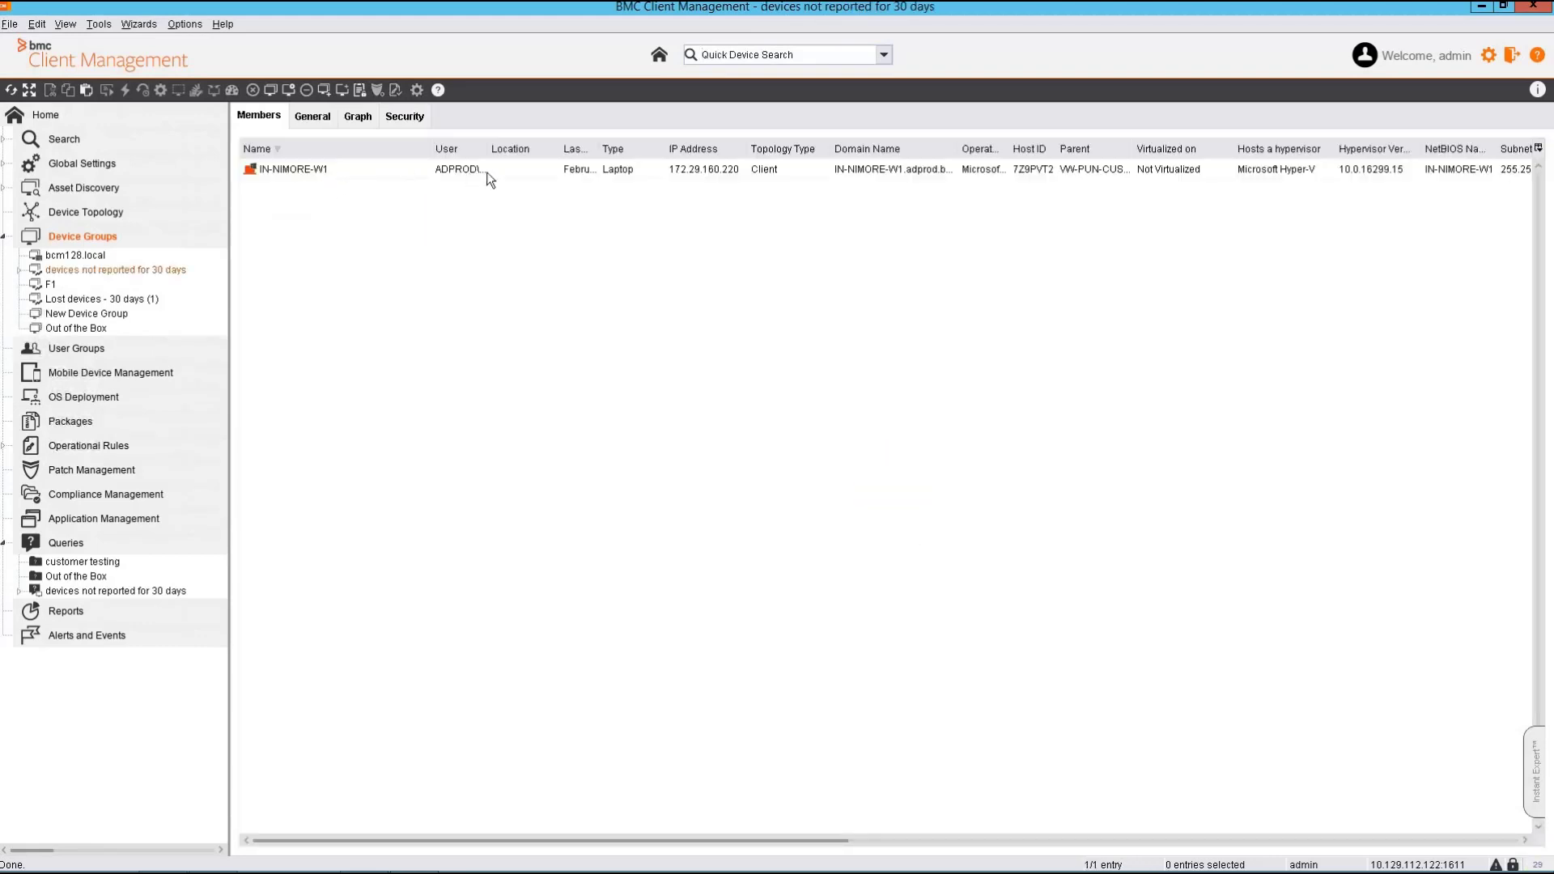
left_click(333, 175)
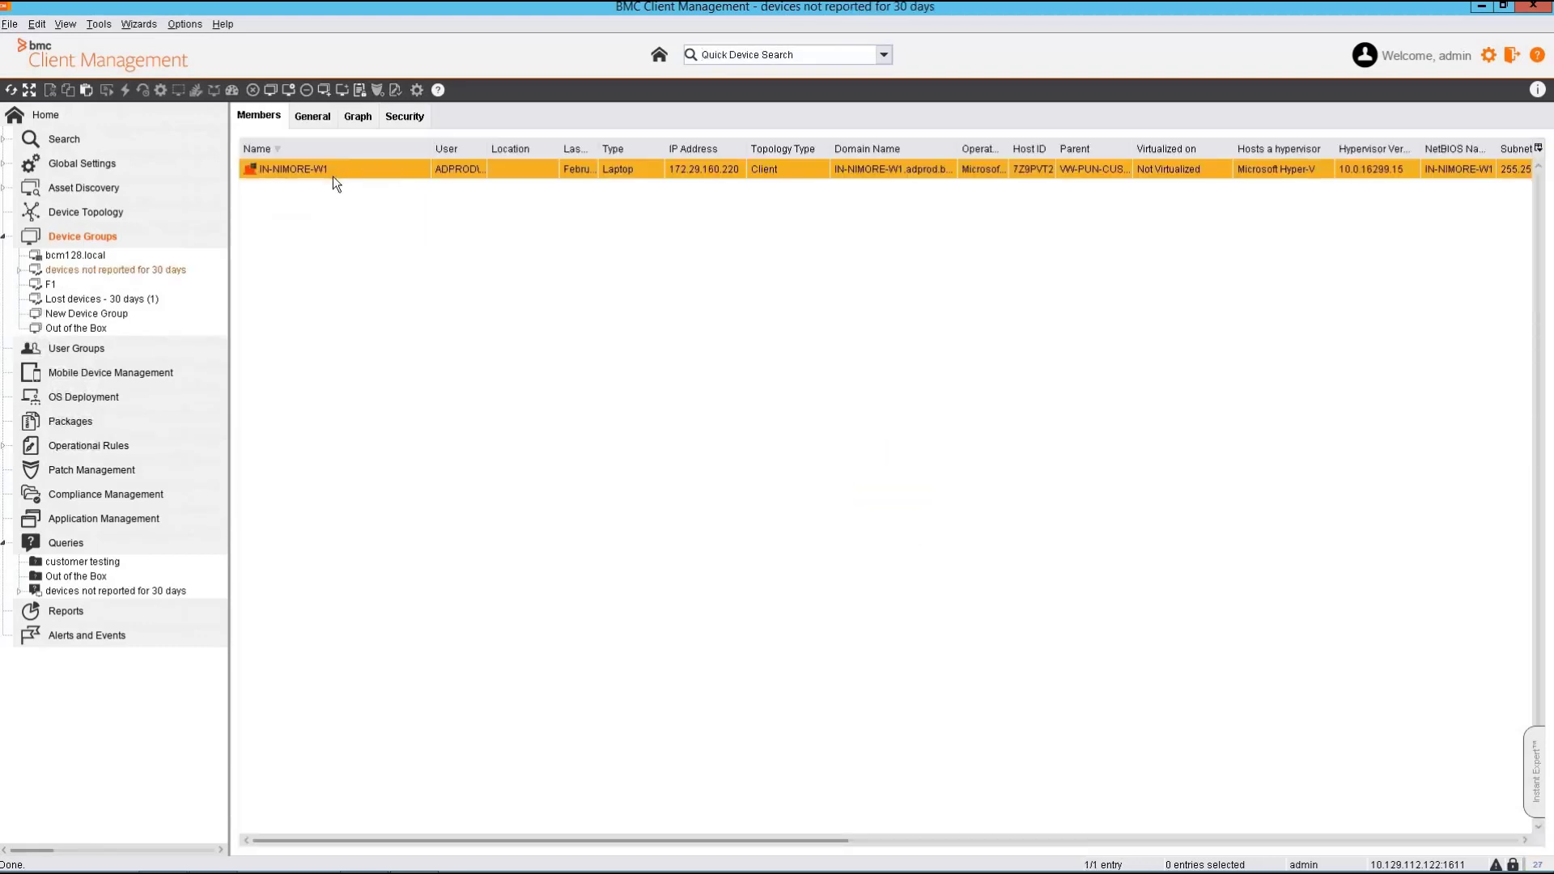
double_click(106, 237)
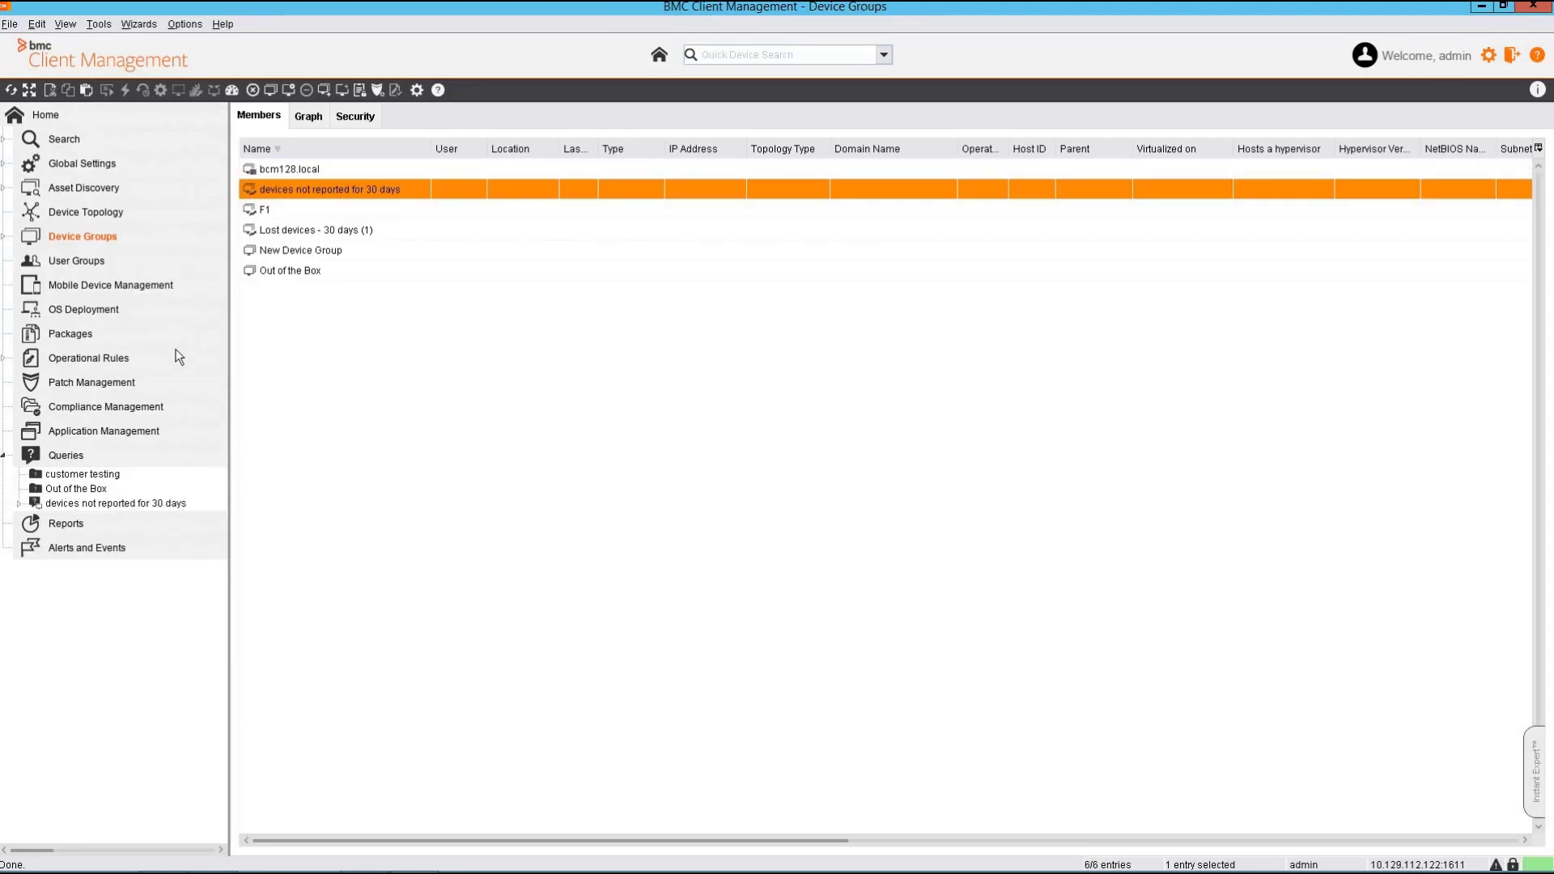
Create an operational rule named "Delete devices which are not reported for 30 days"
left_click(95, 357)
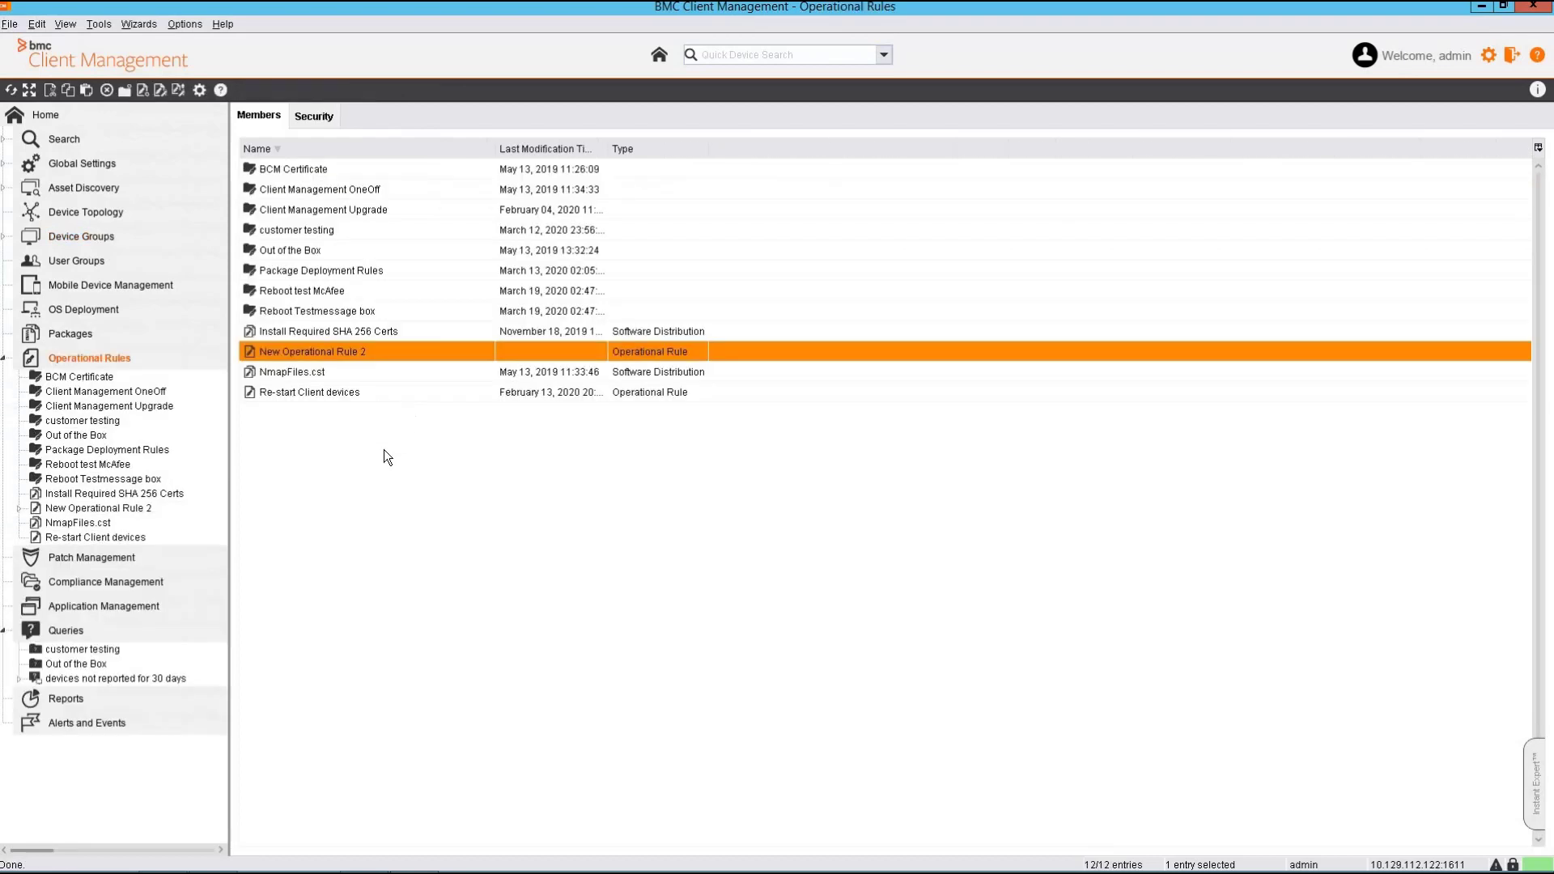
right_click(360, 455)
left_click(429, 587)
type("DElete devices which are not re")
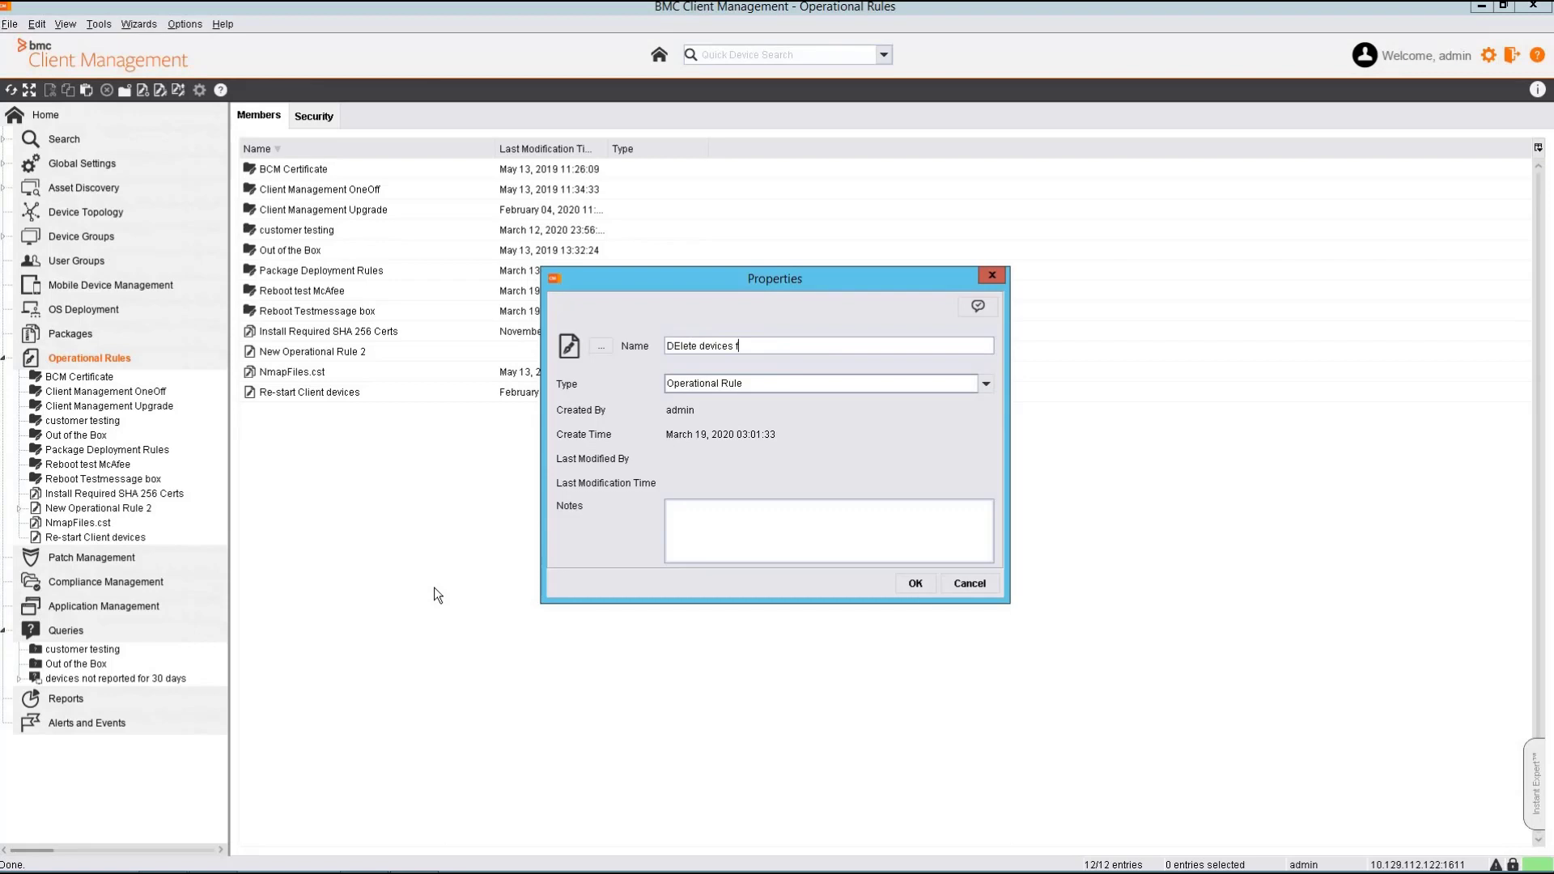
type("ported for 30 days")
left_click(915, 583)
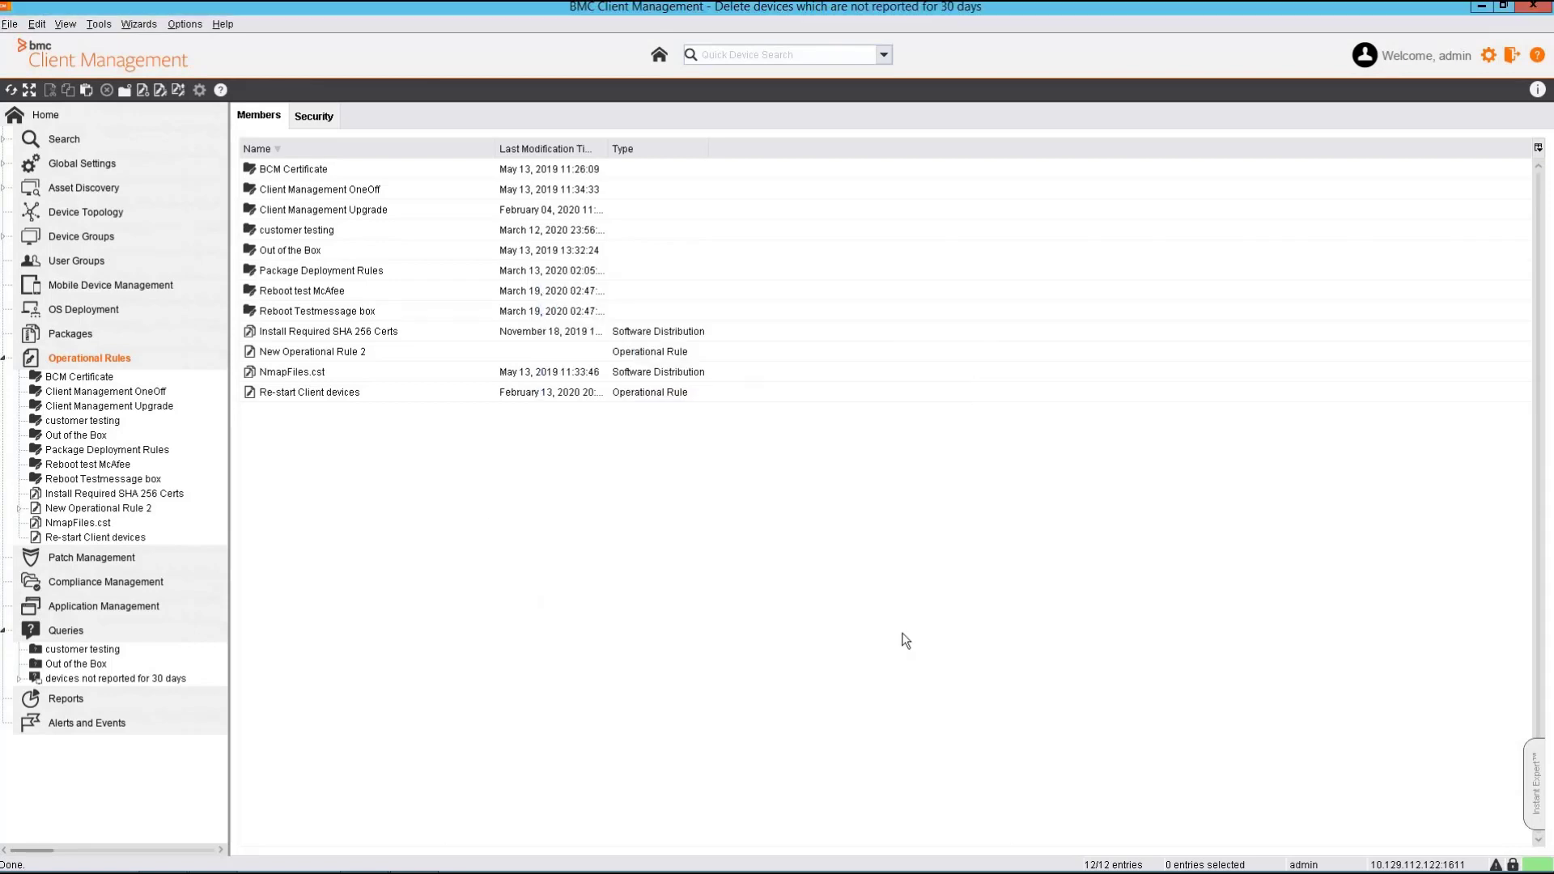
Search the available steps for "clean-up" and add the Device Clean-up step to the new operational rule
double_click(468, 328)
right_click(497, 292)
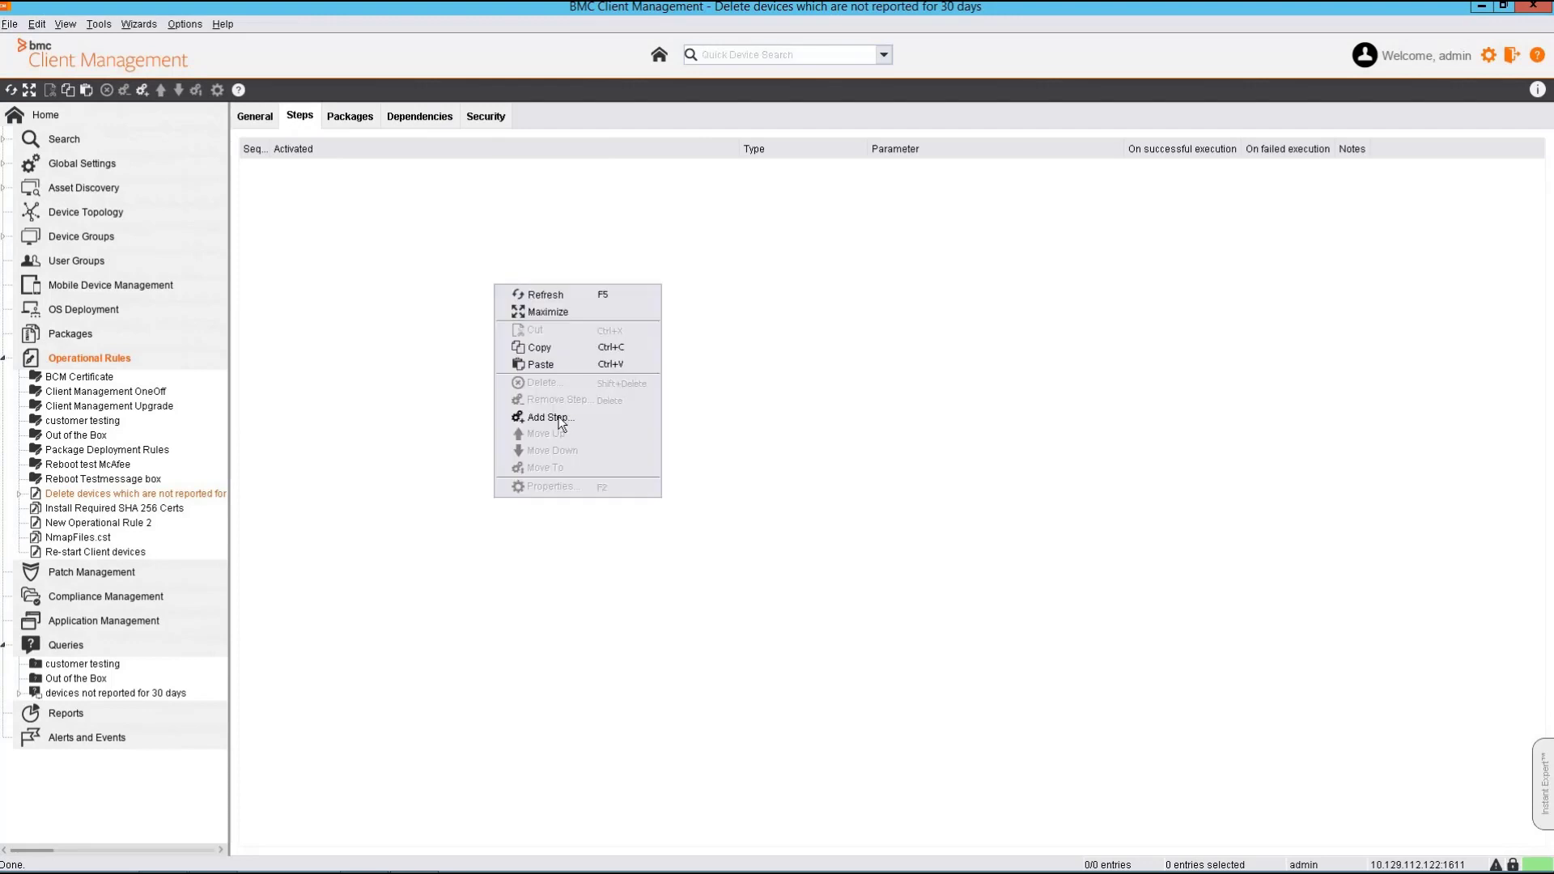
left_click(558, 422)
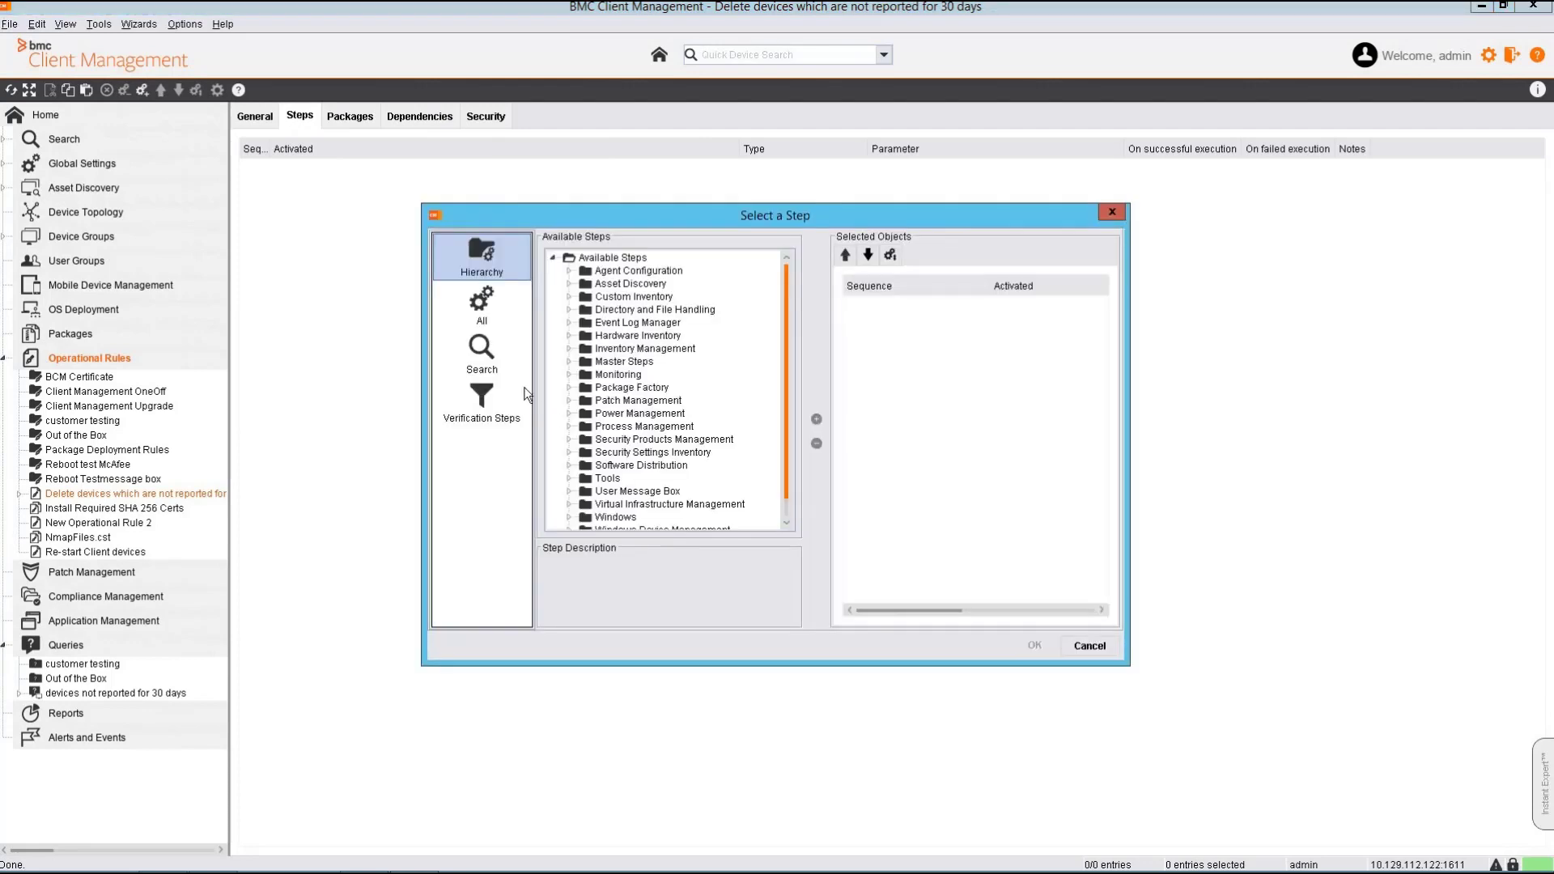
left_click(484, 356)
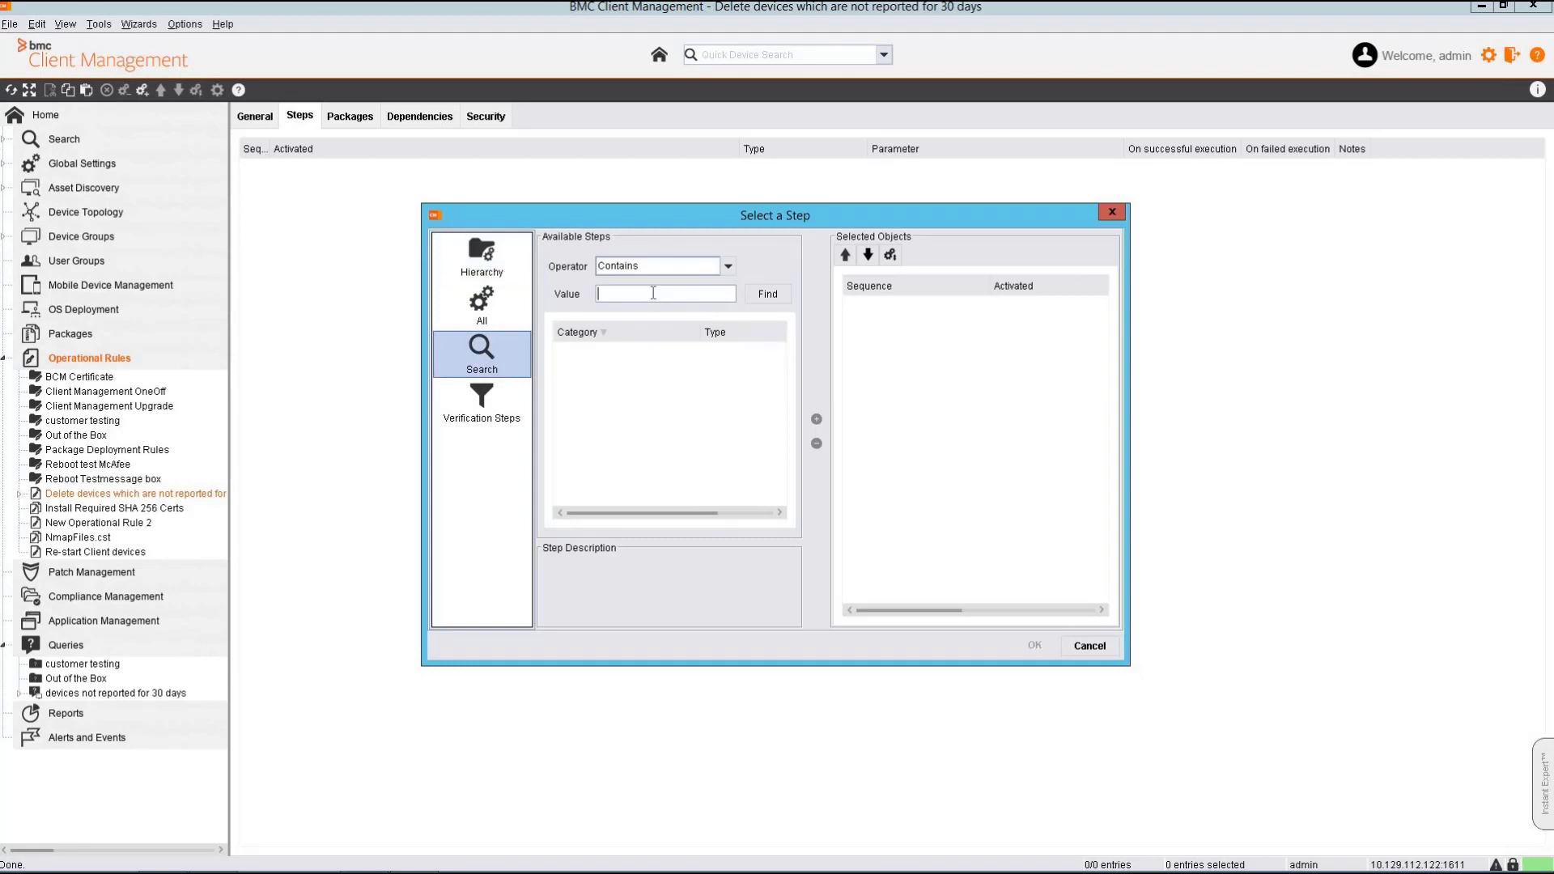
left_click(653, 293)
type("clean-up")
left_click(767, 293)
left_click(816, 419)
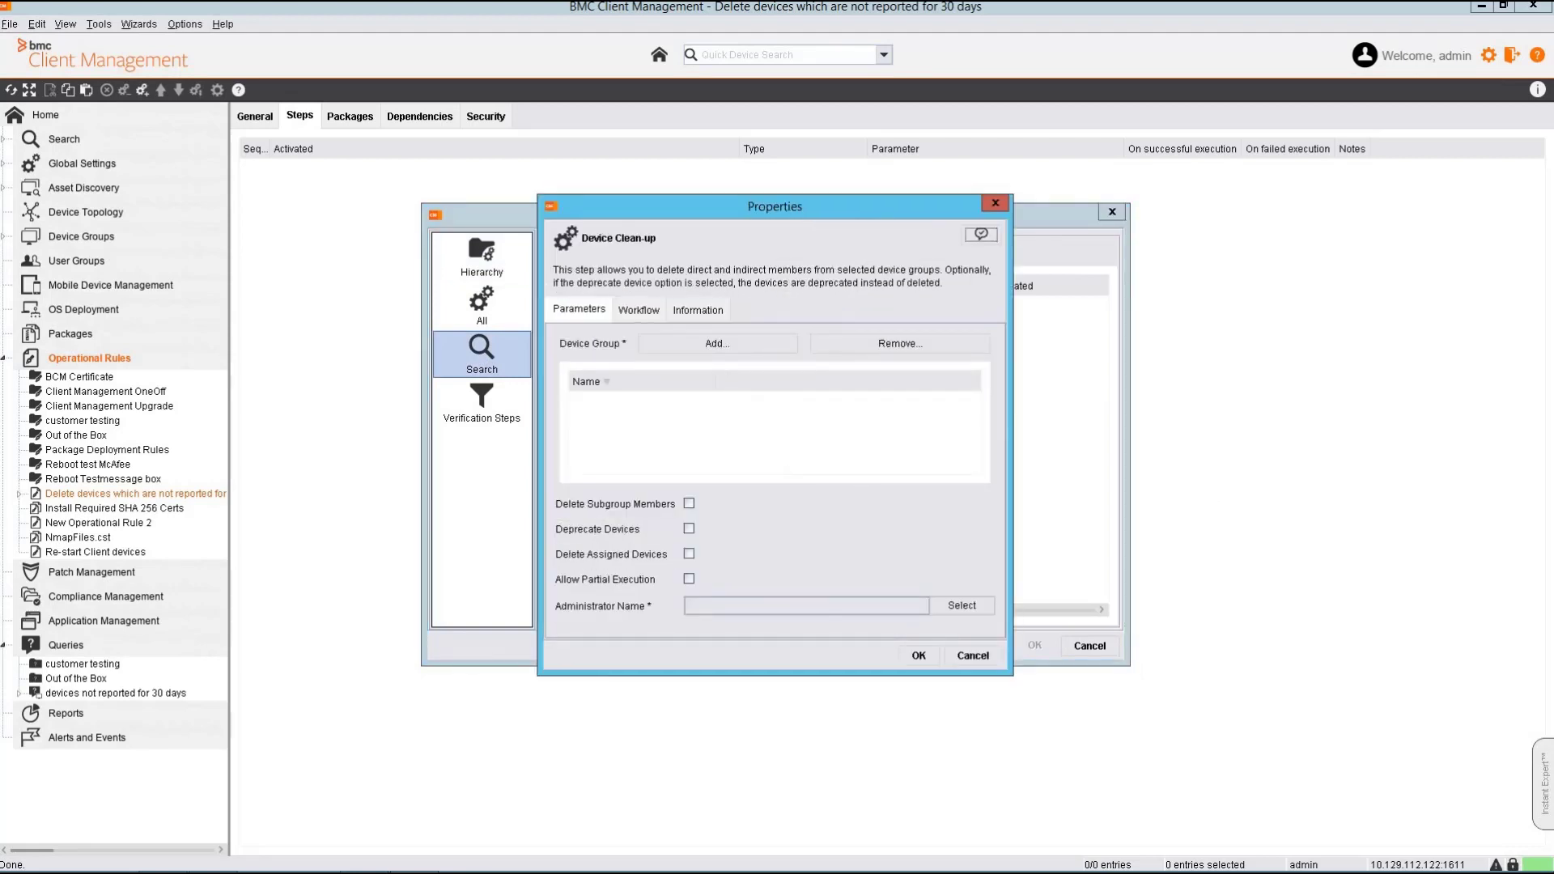
Add the "devices not reported for 30 days" device group to the Device Clean-up step's parameters
left_click(703, 342)
left_click(782, 345)
left_click(882, 588)
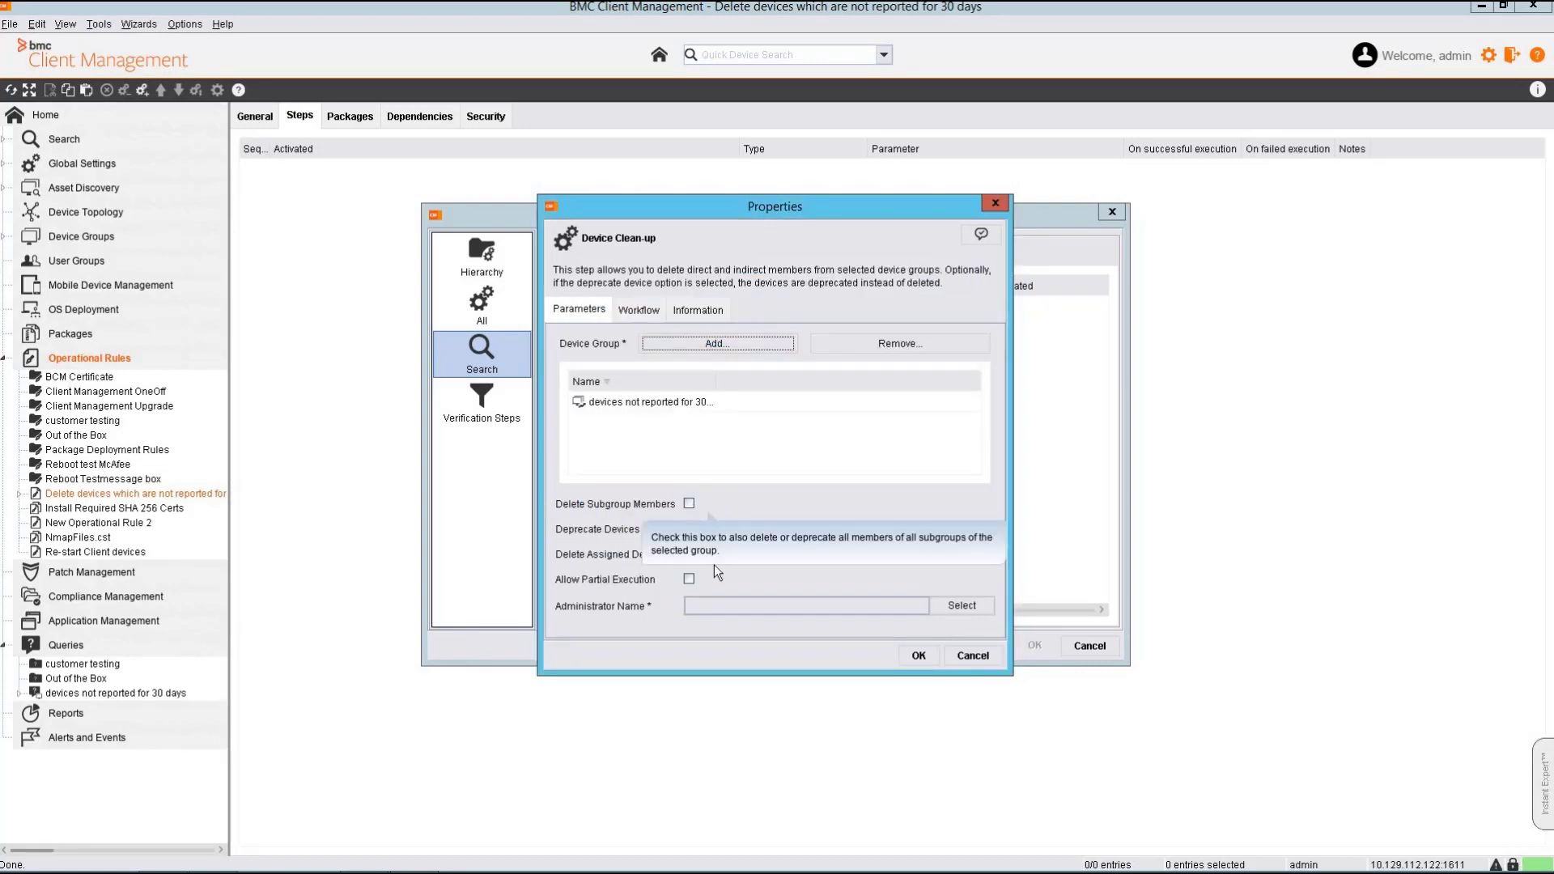
Configure the Device Clean-up step to delete subgroup members and assigned devices, with admin as the administrator, and add it to the rule
left_click(688, 504)
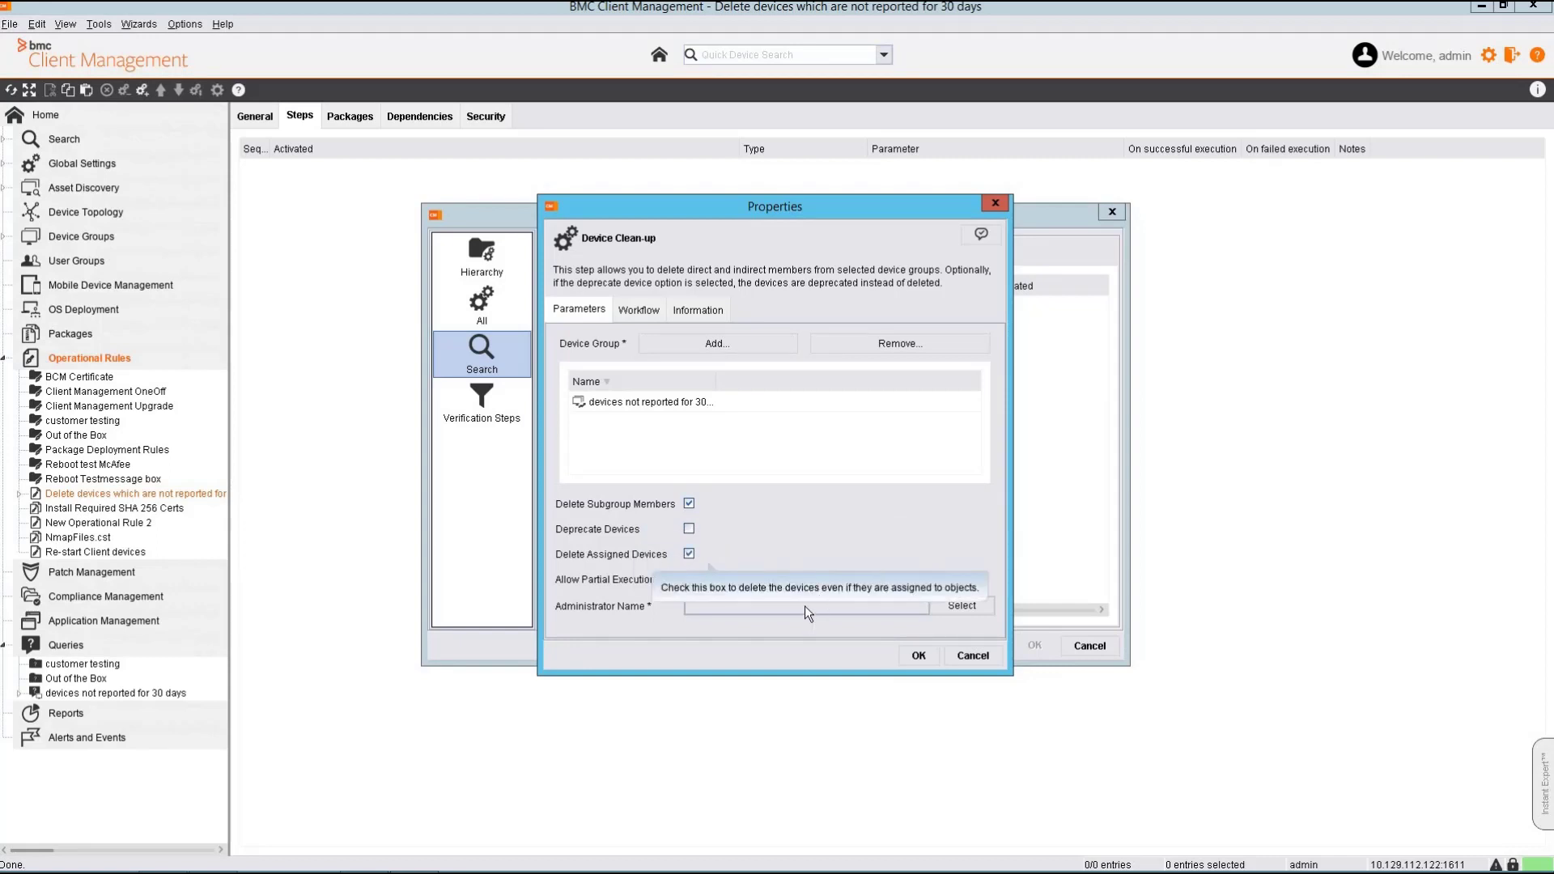
left_click(963, 607)
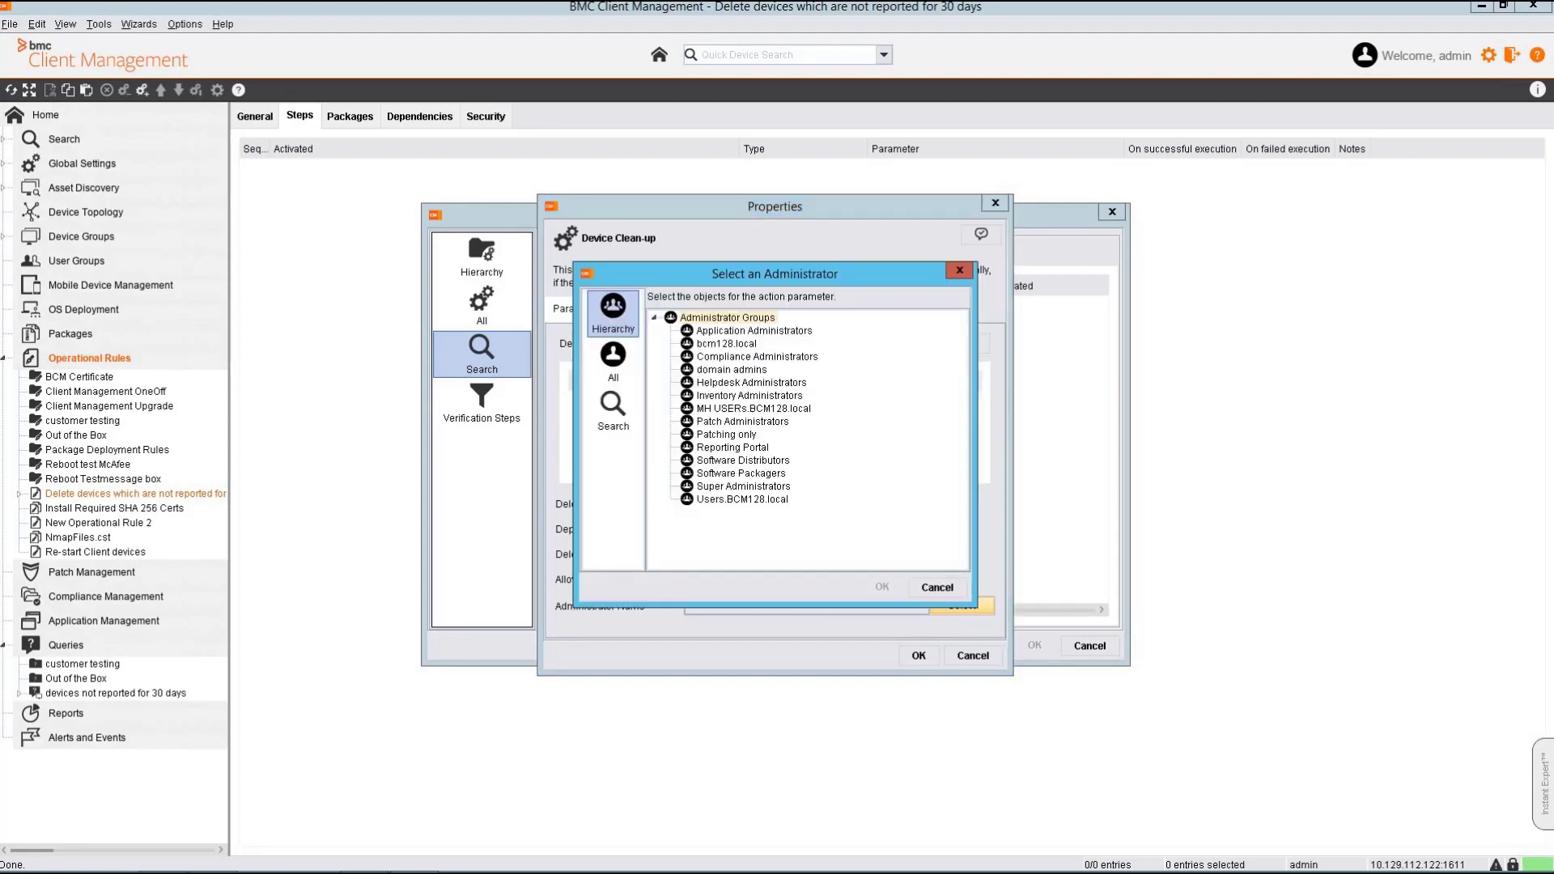
left_click(613, 361)
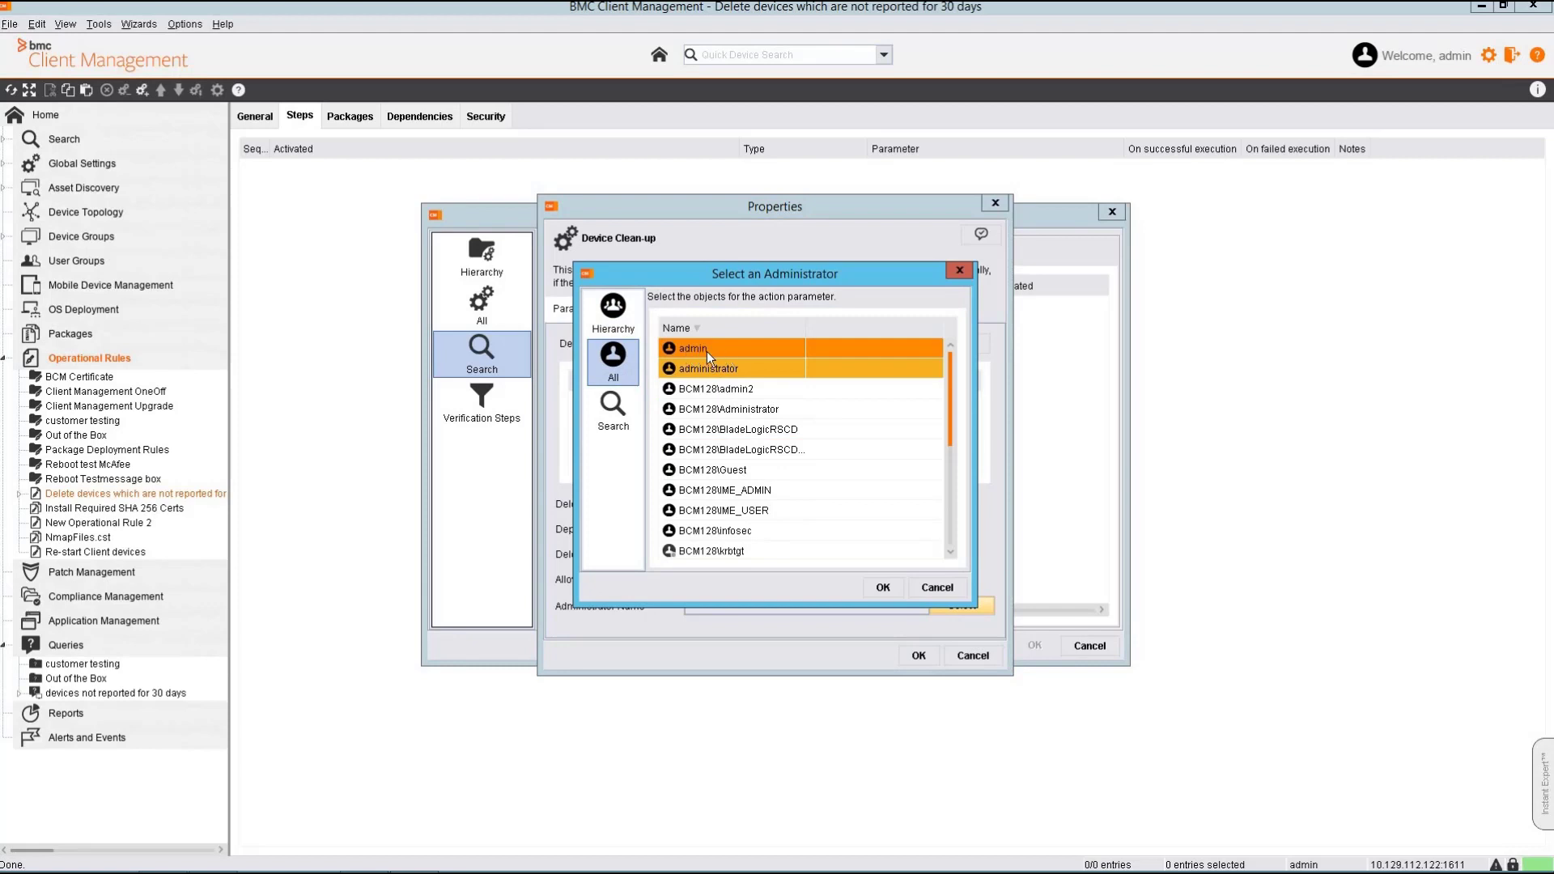
left_click(882, 588)
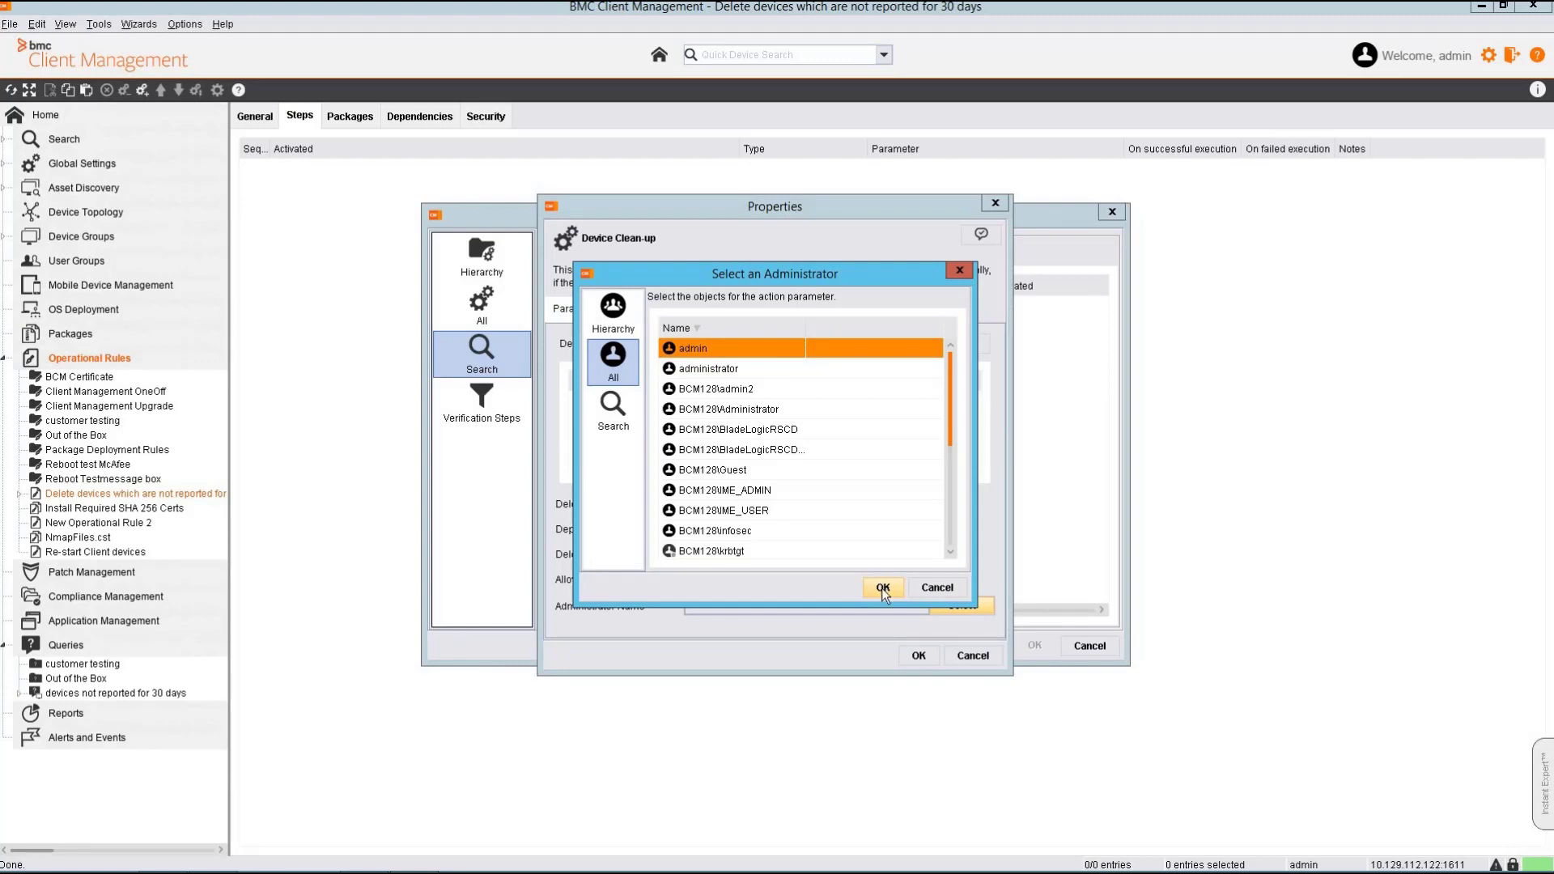
left_click(883, 590)
left_click(918, 656)
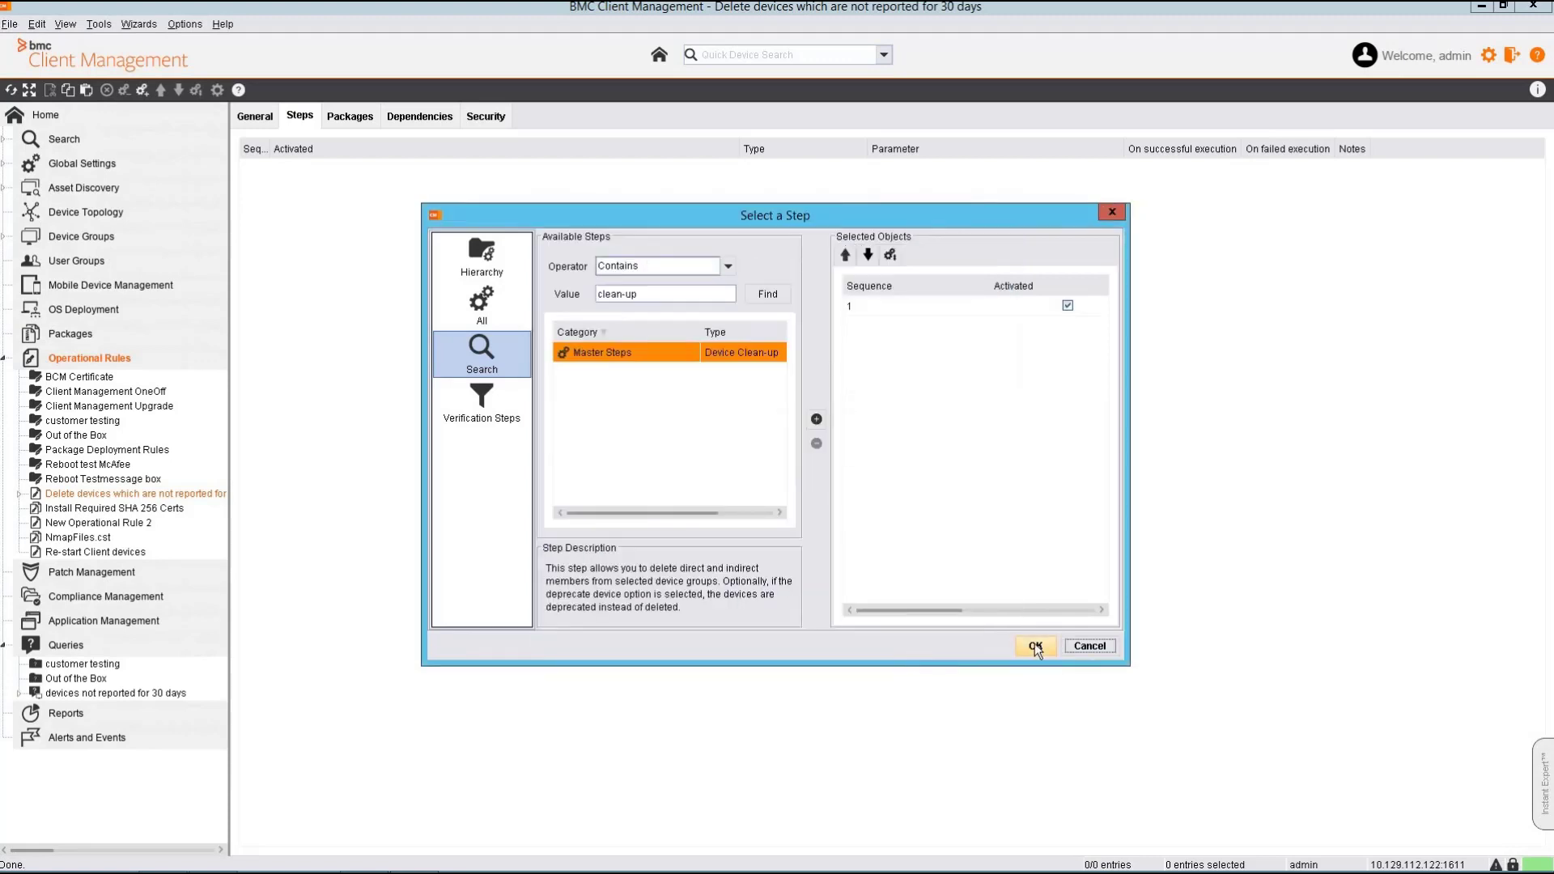
left_click(1037, 646)
left_click(1036, 648)
Assign the "Delete devices which are not reported for 30 days" rule to the VW-PUN-CUS-SP9D device, selected from the device topology
left_click(19, 496)
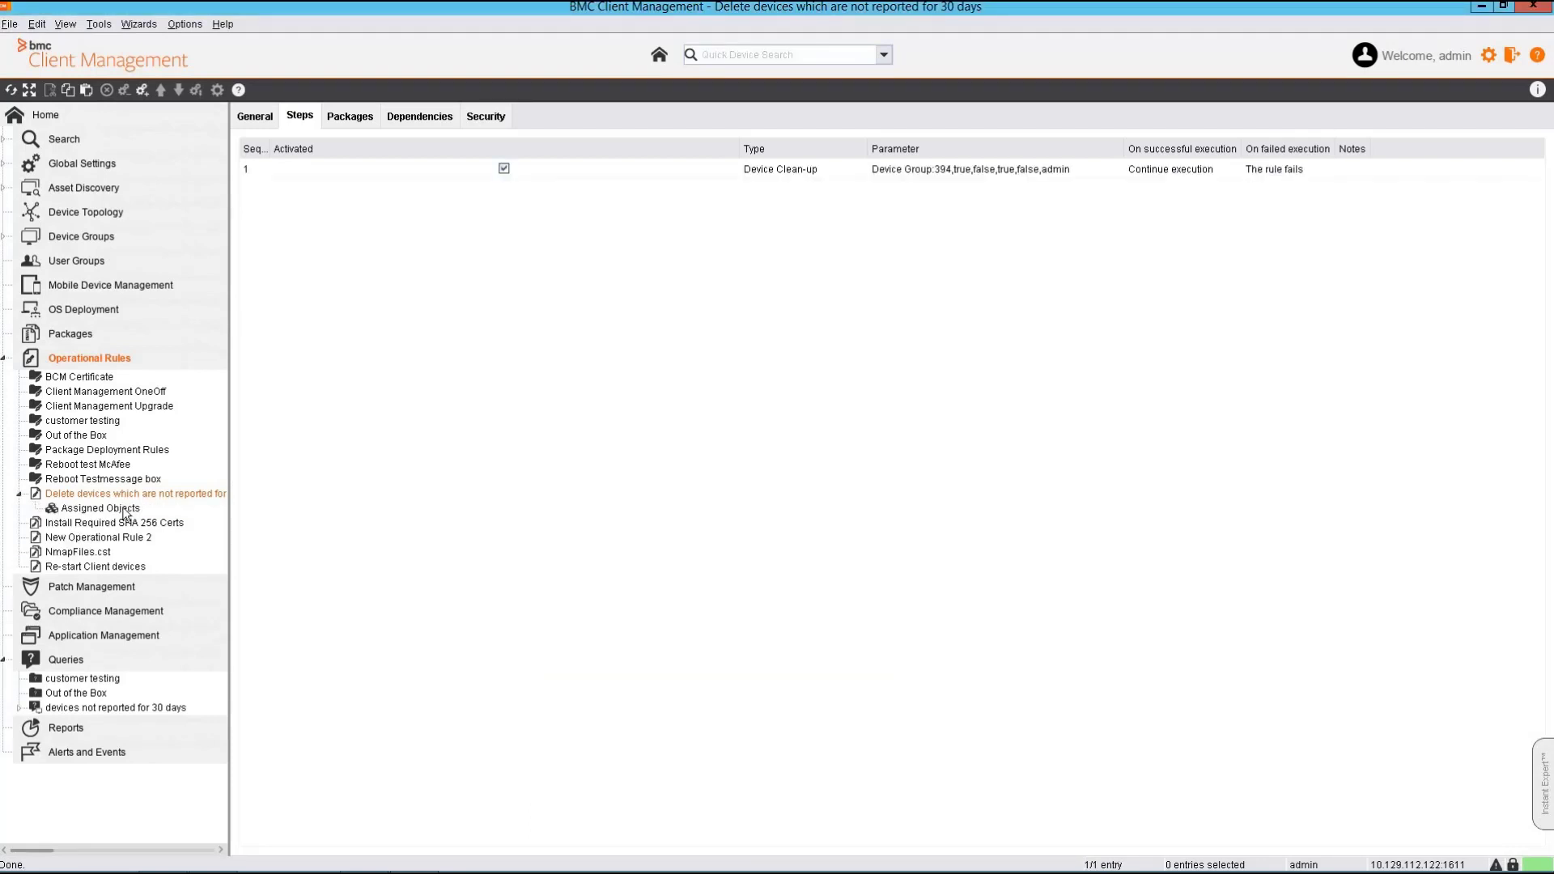
left_click(125, 511)
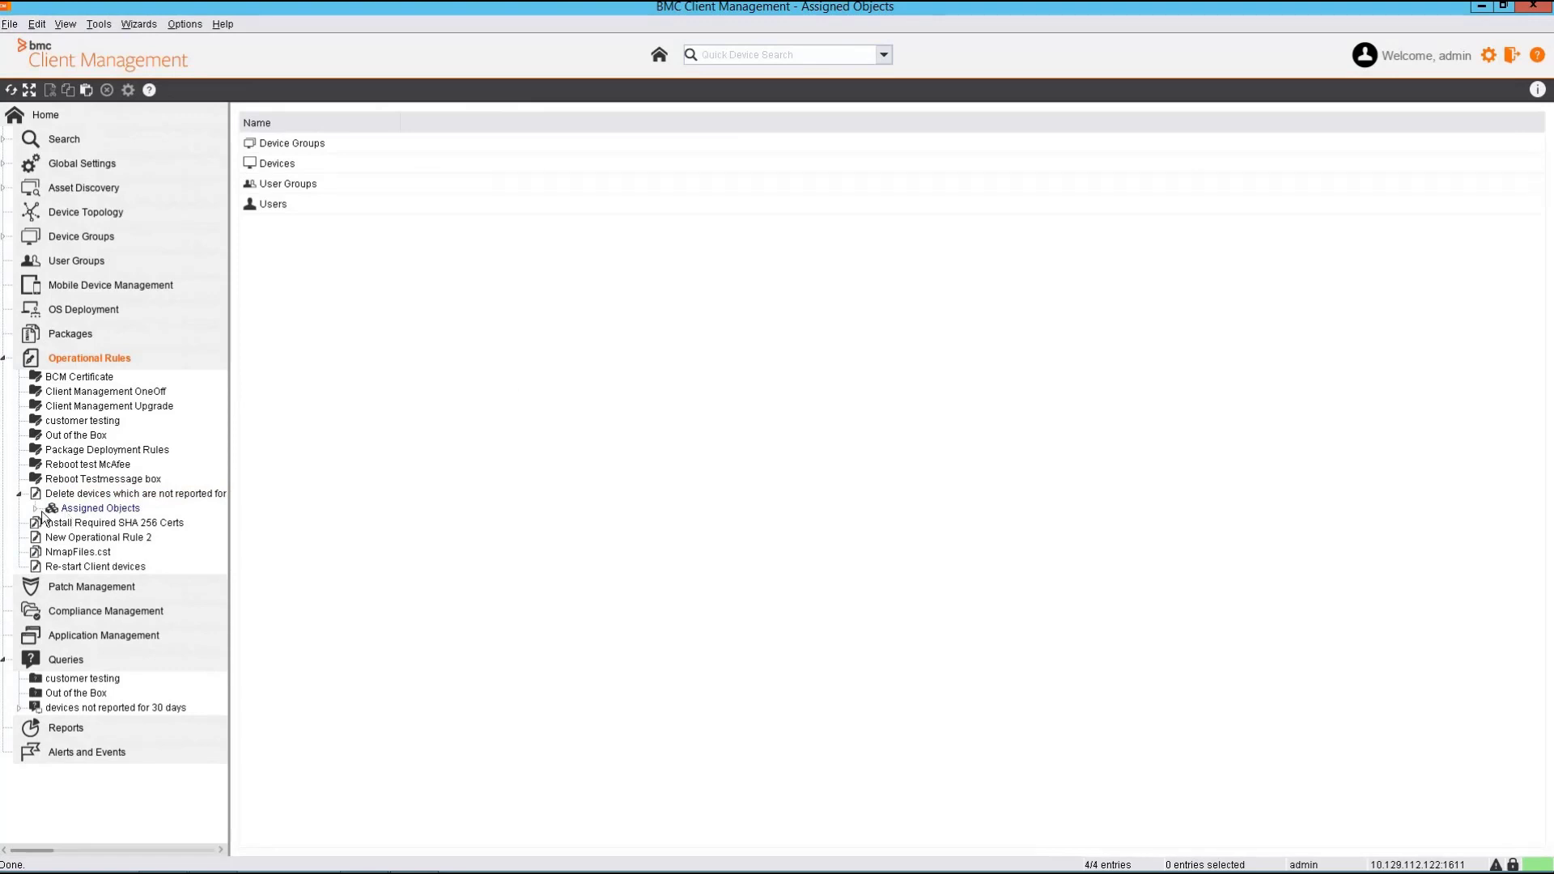
double_click(124, 511)
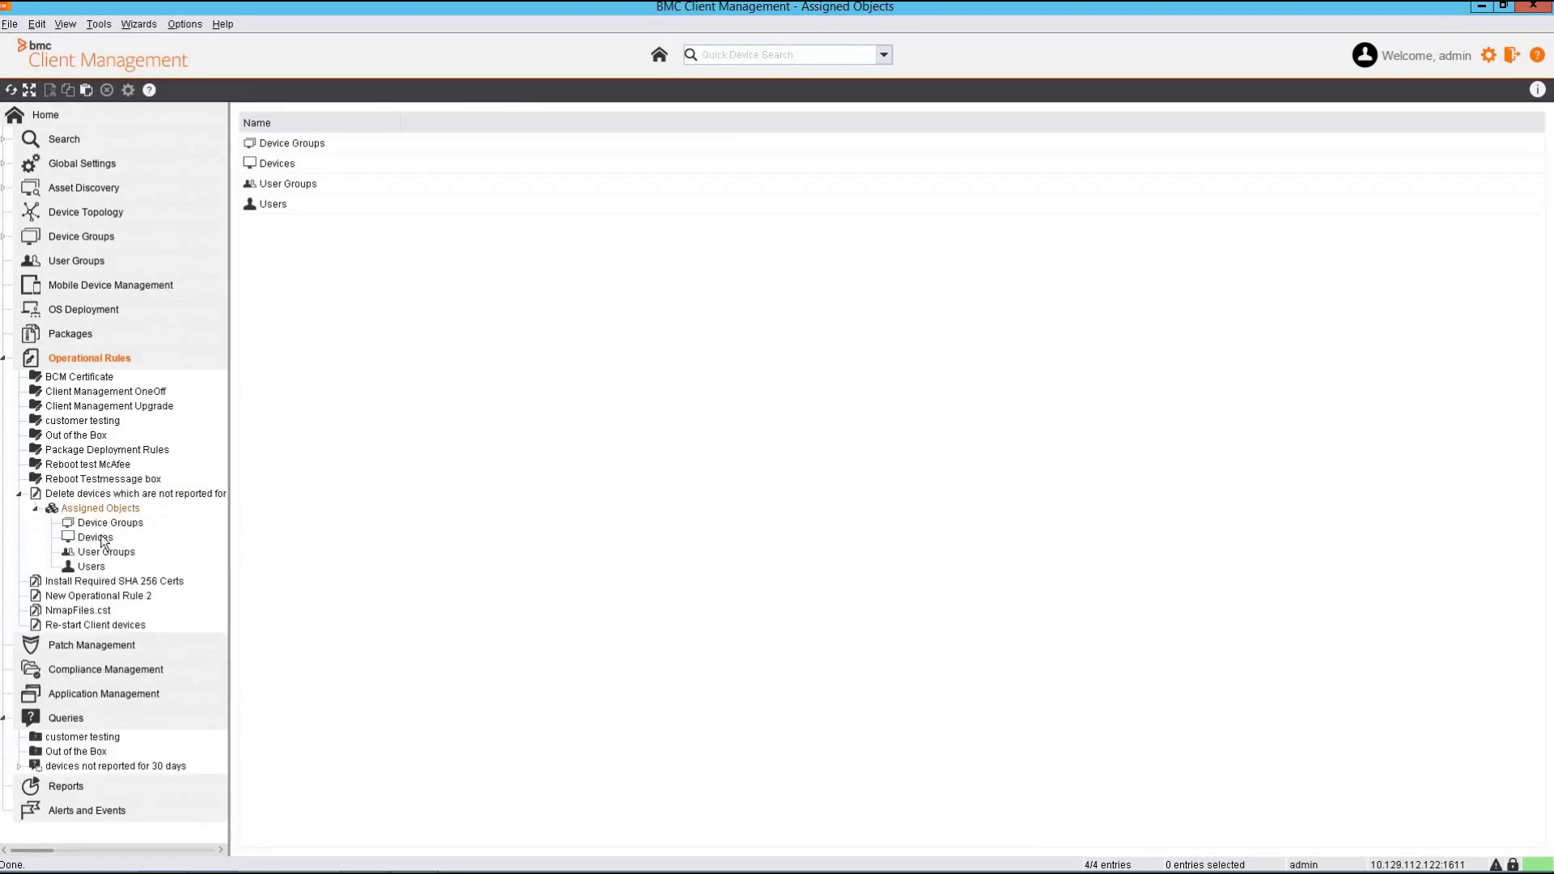
left_click(97, 538)
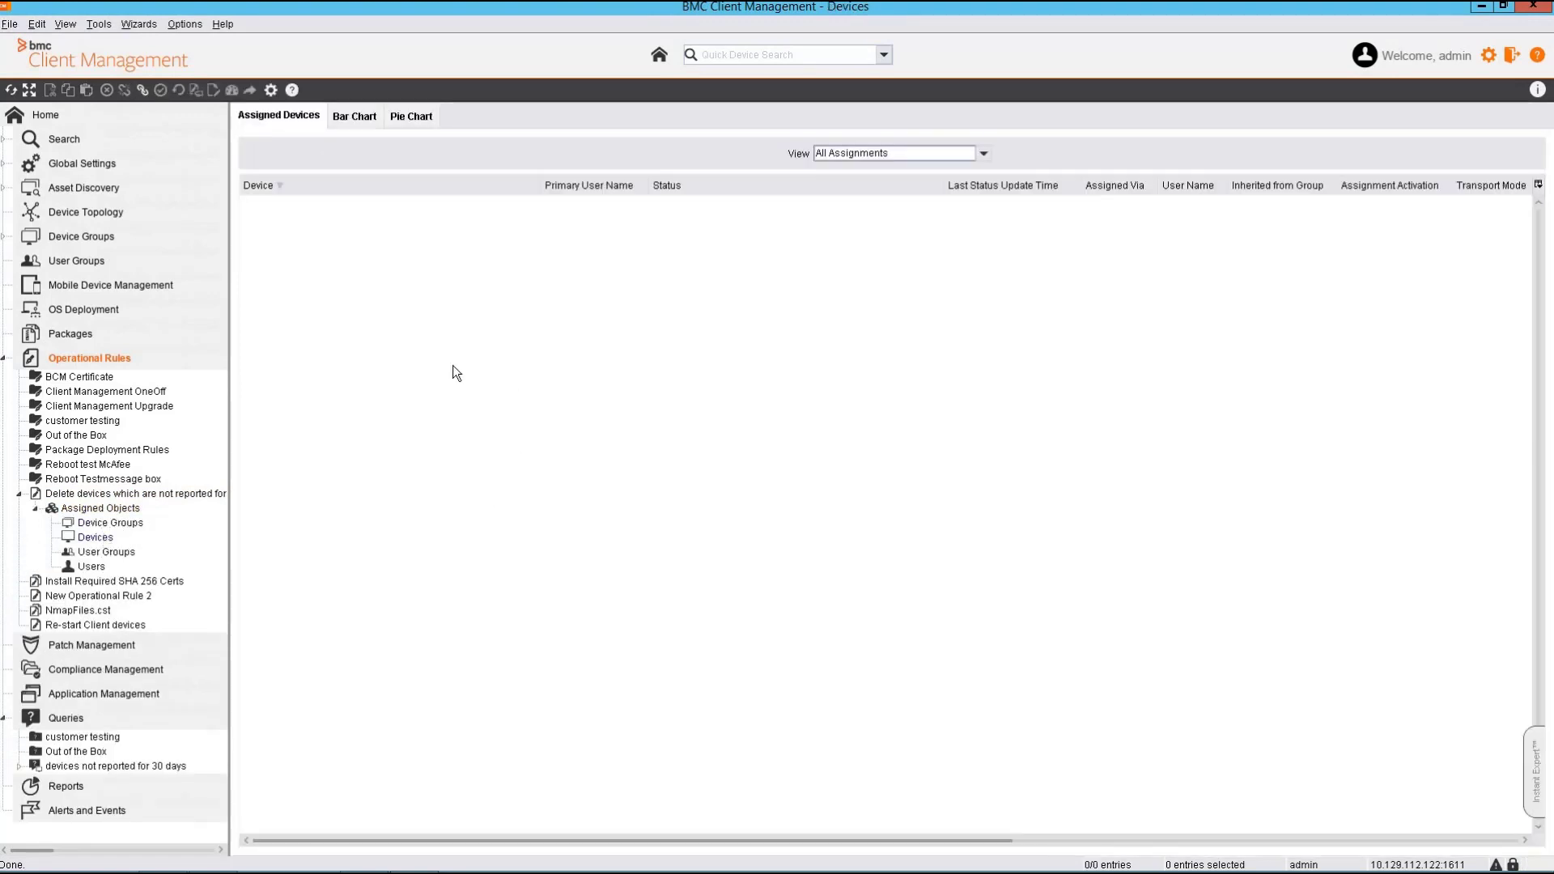
right_click(454, 366)
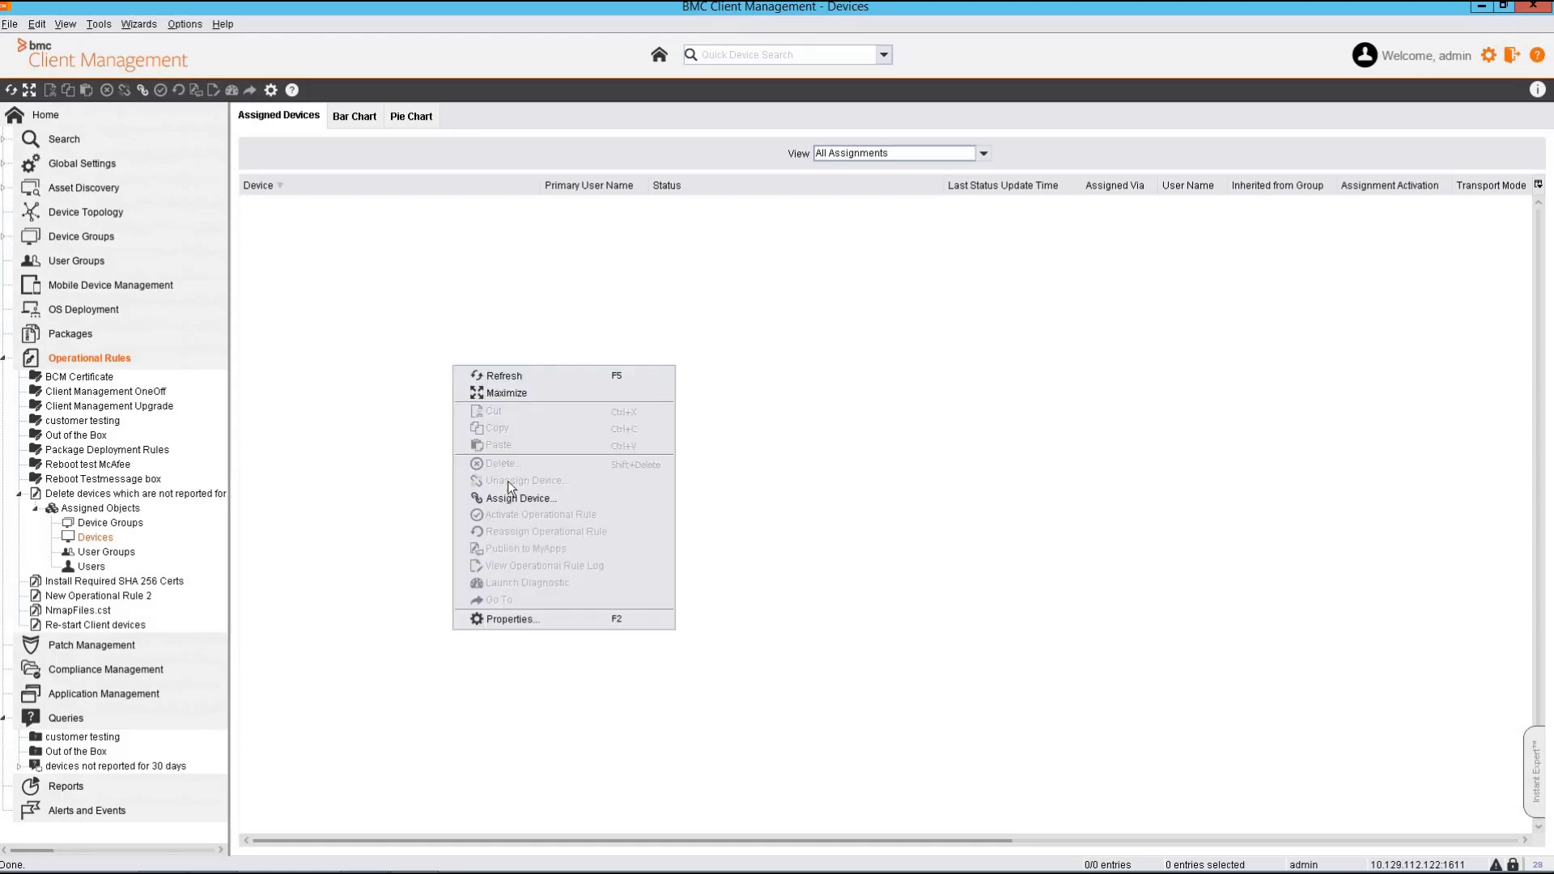
left_click(517, 498)
left_click(818, 476)
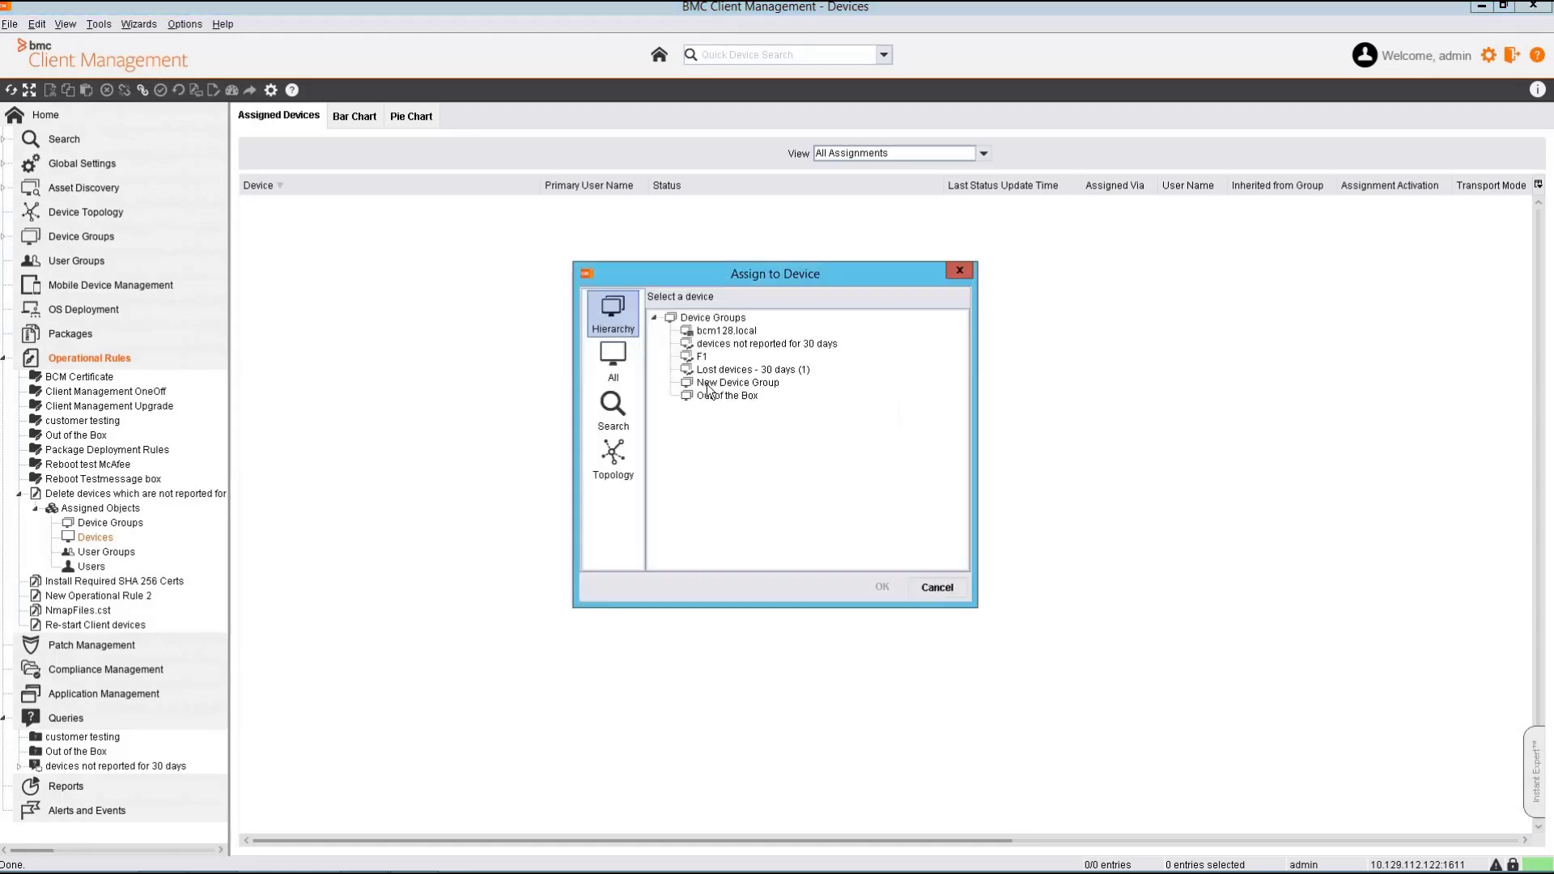
left_click(613, 457)
double_click(736, 338)
left_click(884, 590)
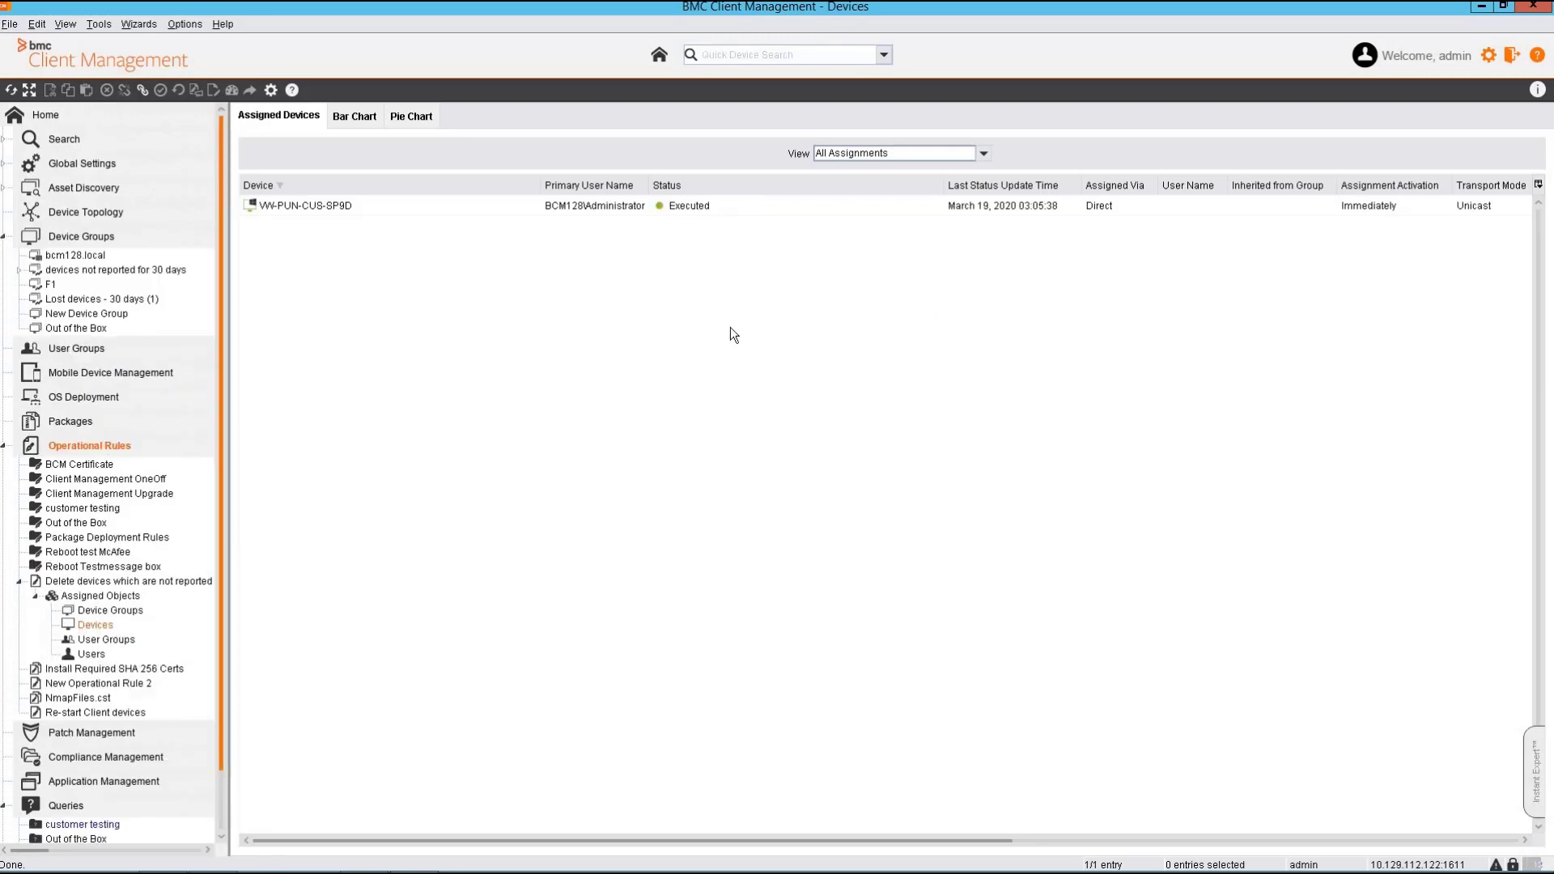
Refresh the member list of the "devices not reported for 30 days" device group to check the clean-up
left_click(71, 272)
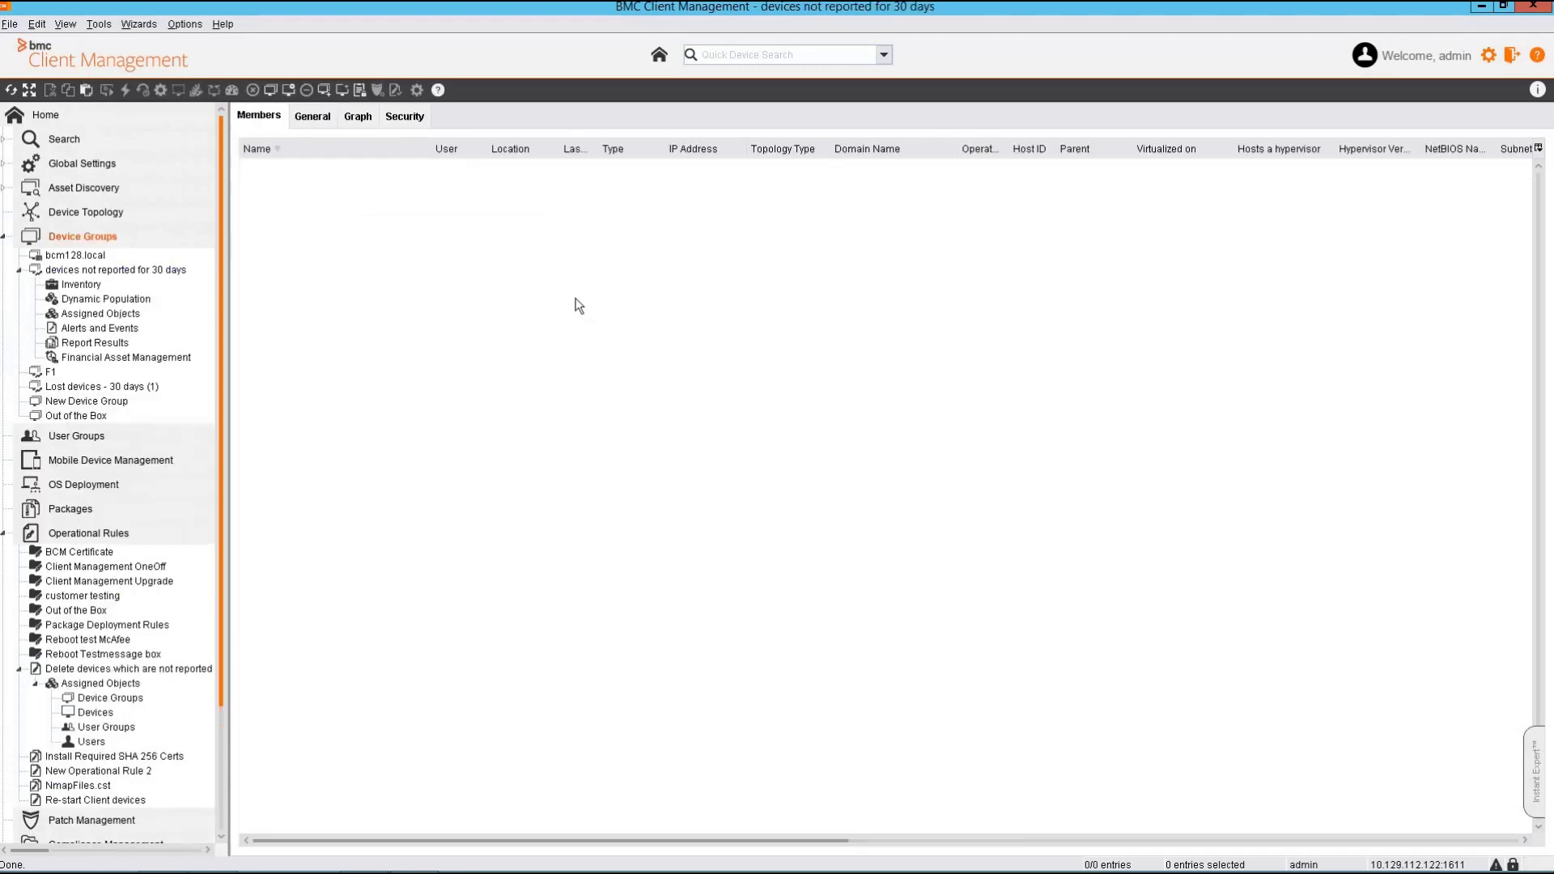
right_click(575, 299)
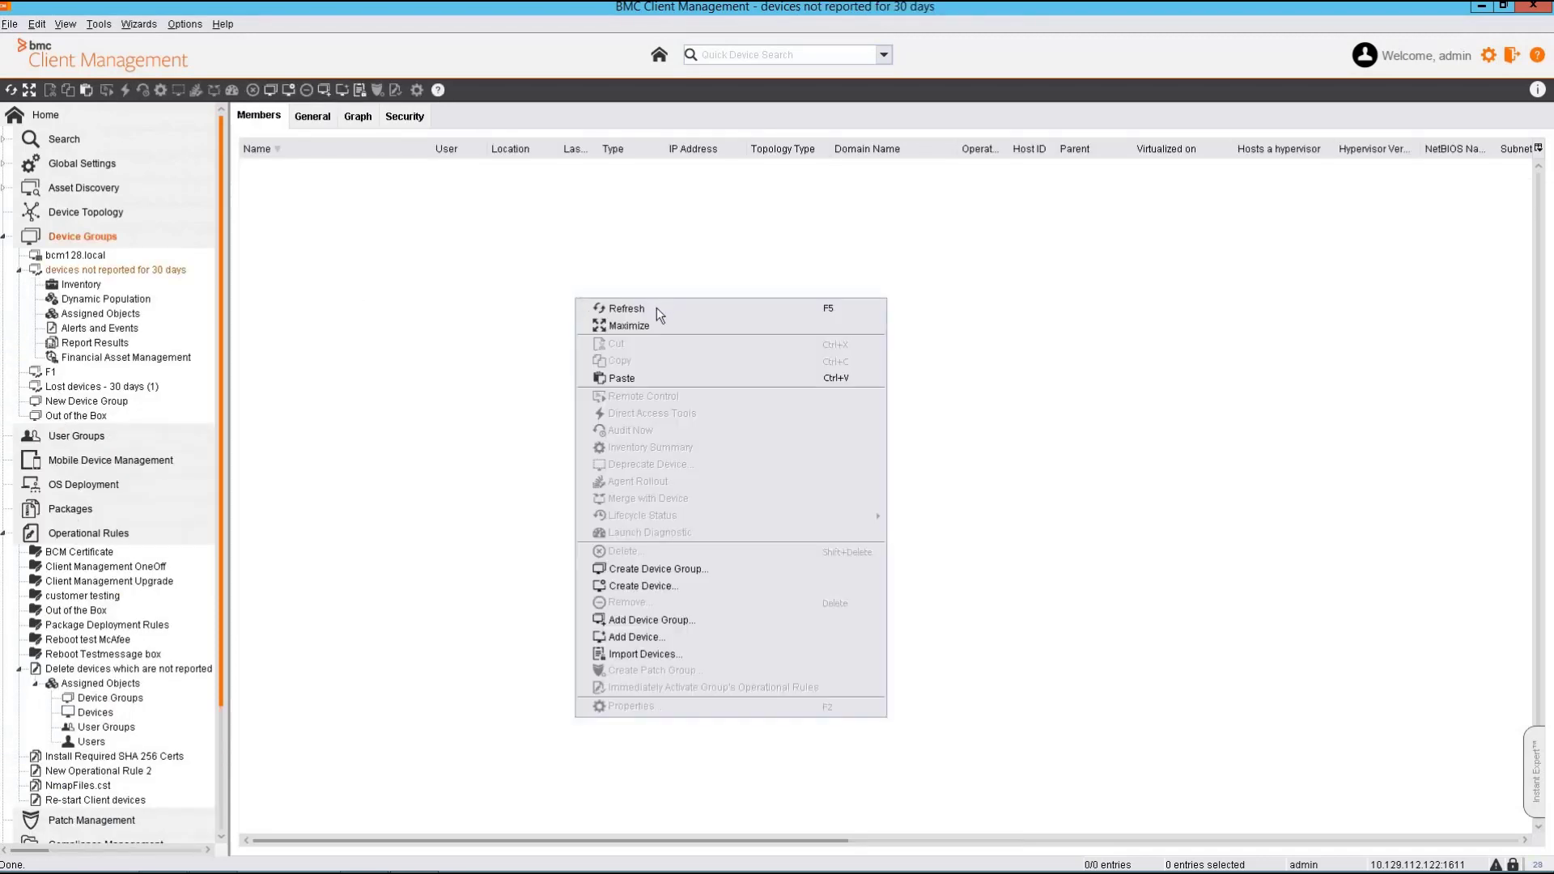
left_click(657, 308)
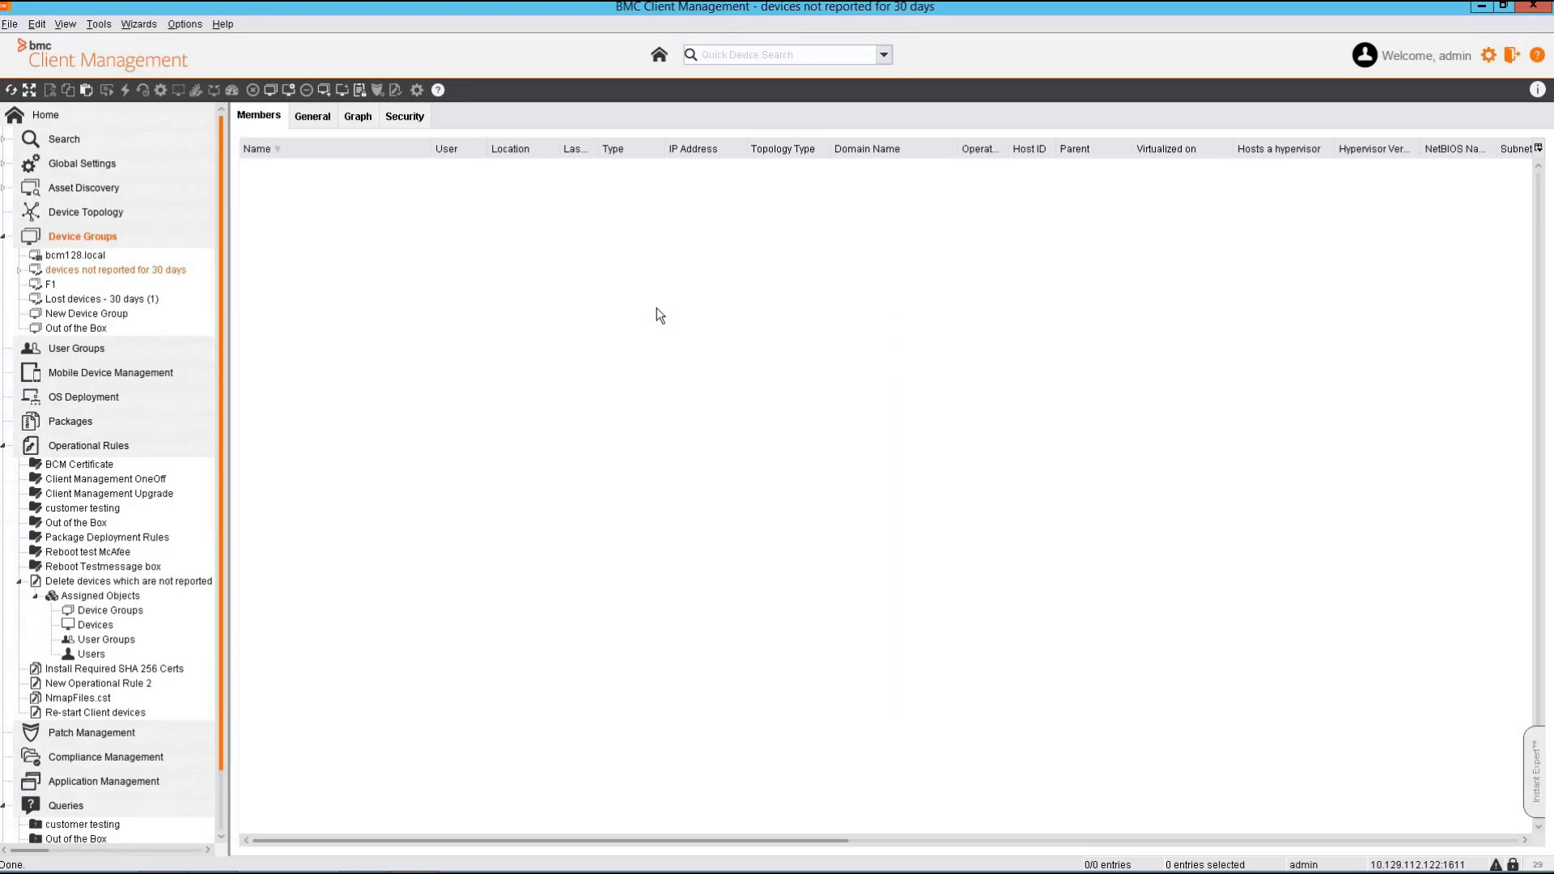